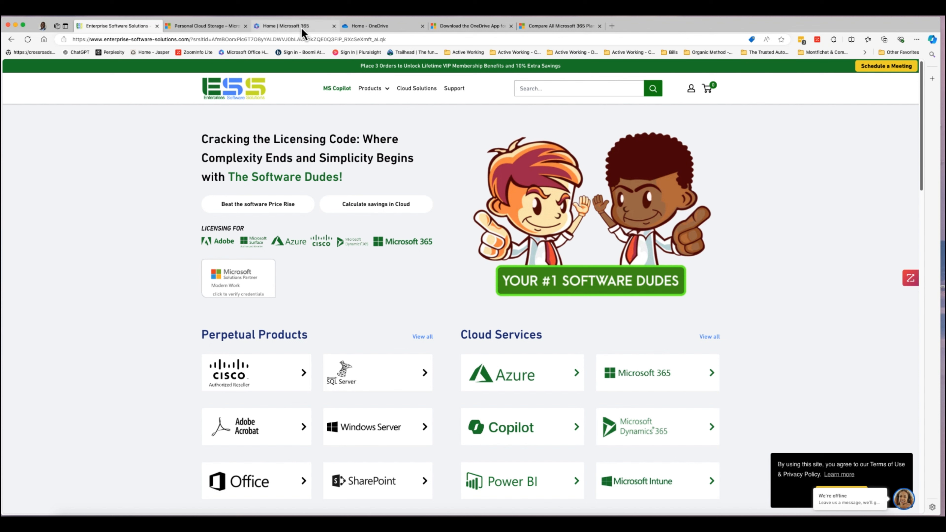
Switch to the 'Personal Cloud Storage – Microsoft OneDrive' tab and review its overview page.
left_click(215, 30)
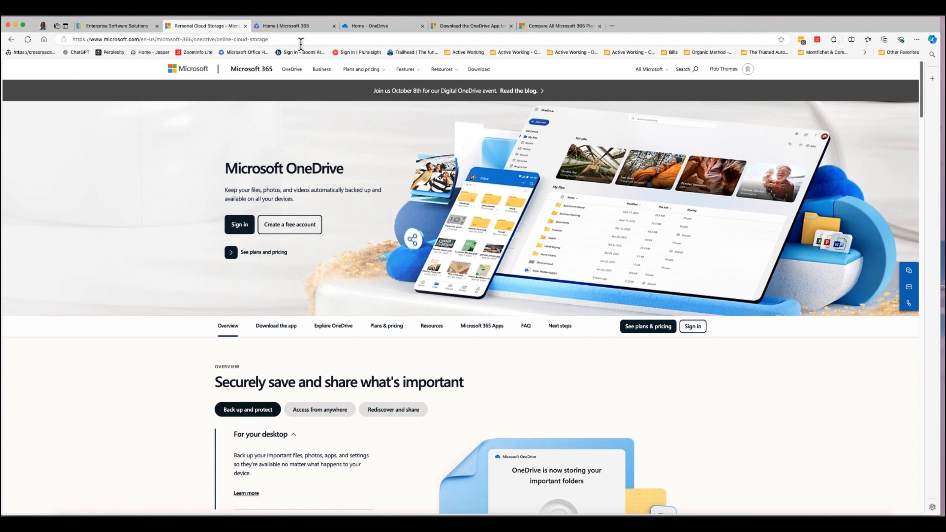
Close the Introducing tags popup on Microsoft 365, then switch to the Home – OneDrive tab.
left_click(302, 27)
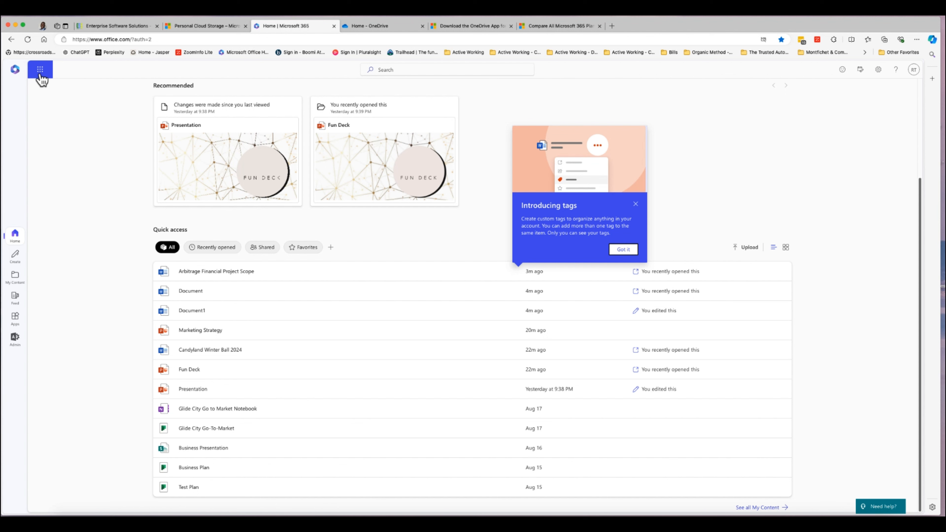
left_click(636, 204)
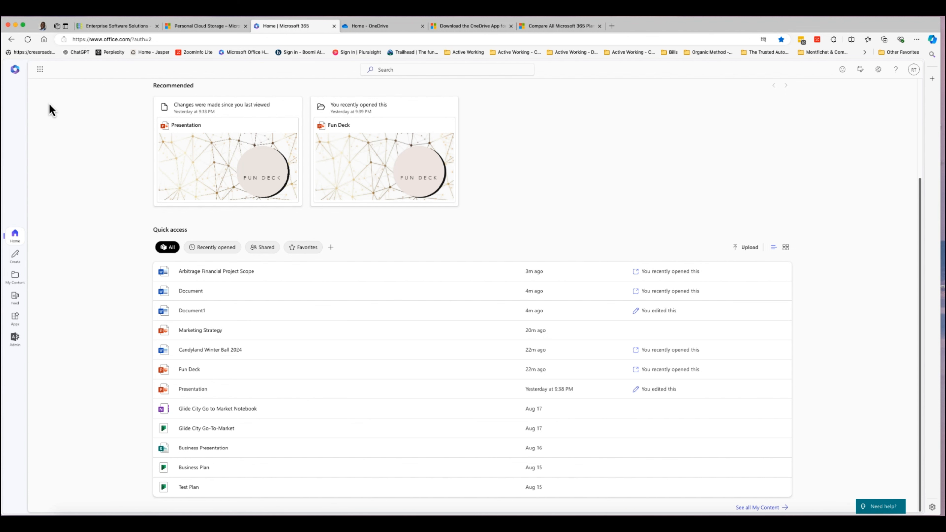
left_click(40, 73)
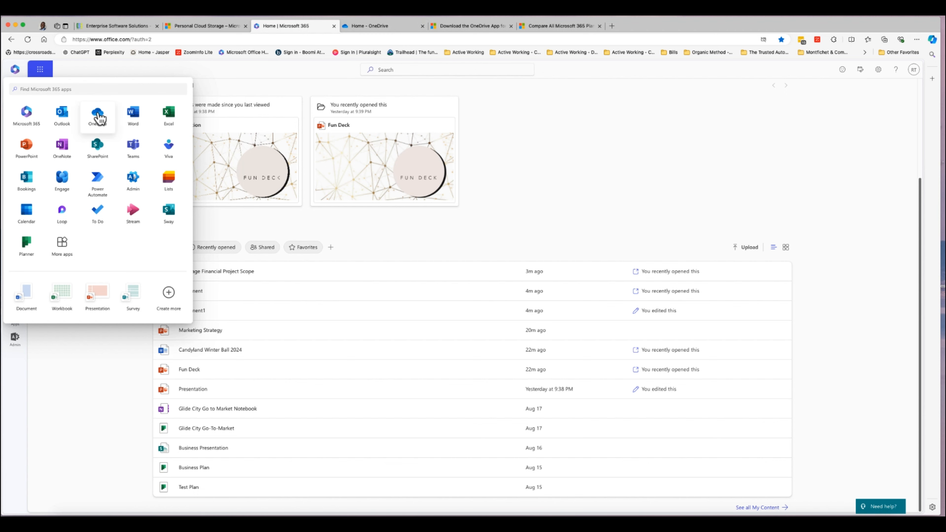
right_click(107, 113)
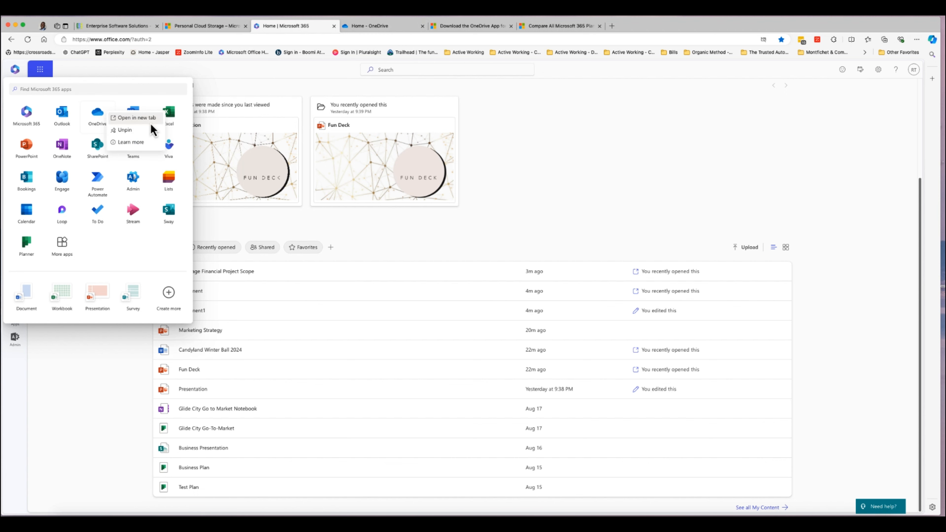
left_click(378, 30)
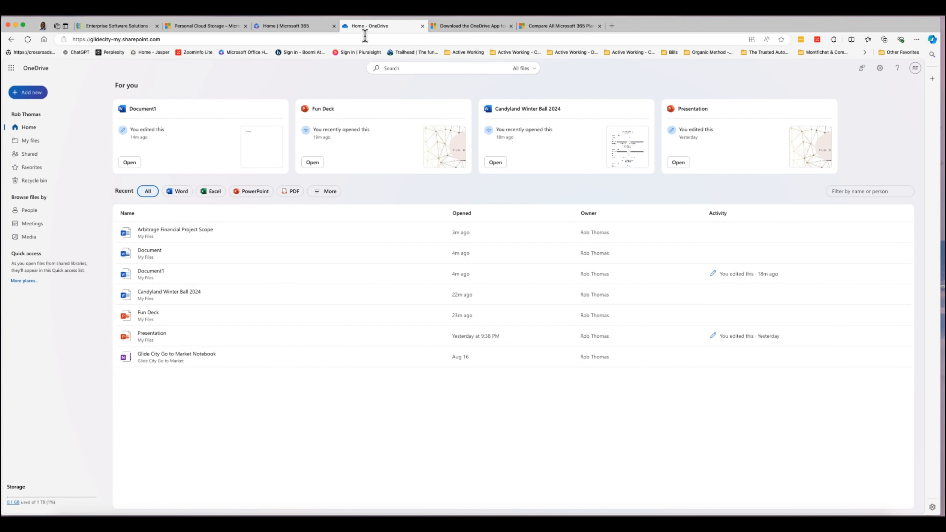
Visit My files and Home, then try the Word, Excel, PowerPoint and PDF filters.
left_click(29, 144)
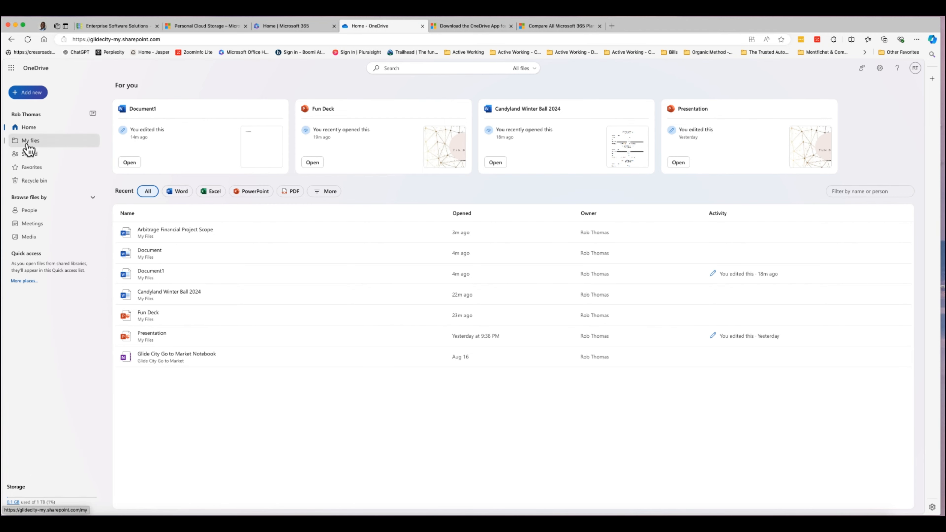
left_click(32, 129)
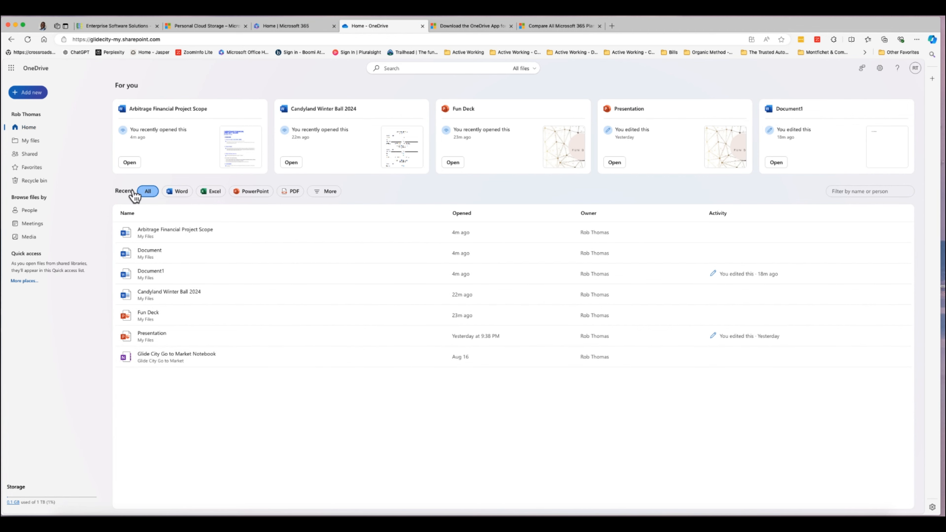
left_click(178, 194)
left_click(210, 192)
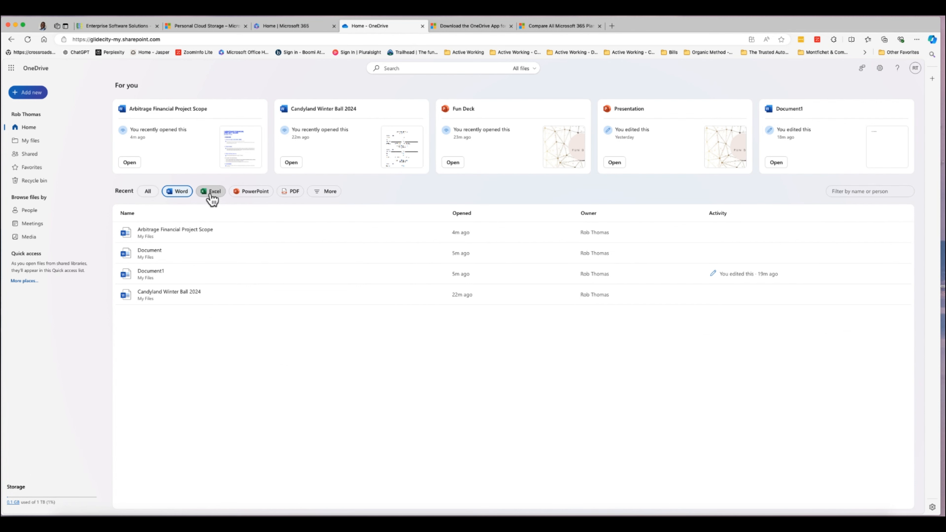
left_click(251, 192)
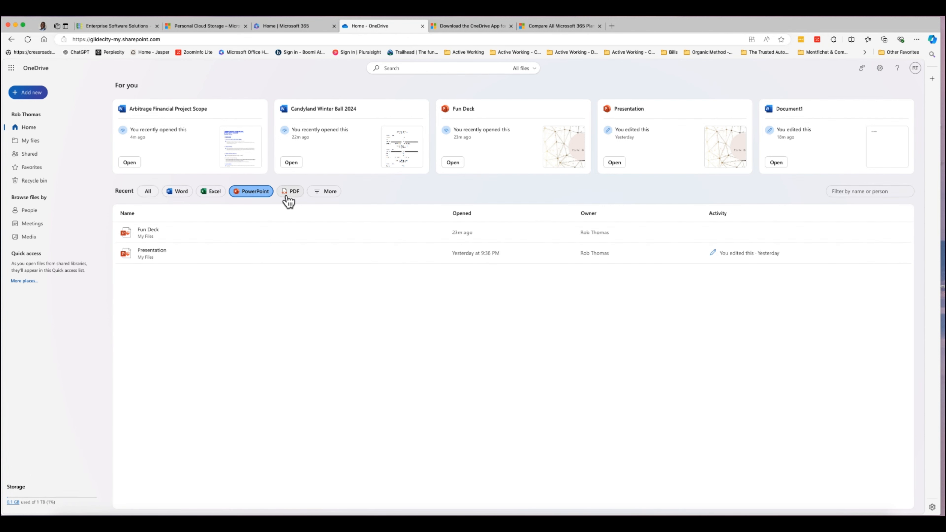
left_click(287, 195)
Filter Recent to Word files and open Arbitrage Financial Project Scope in its own tab.
left_click(177, 192)
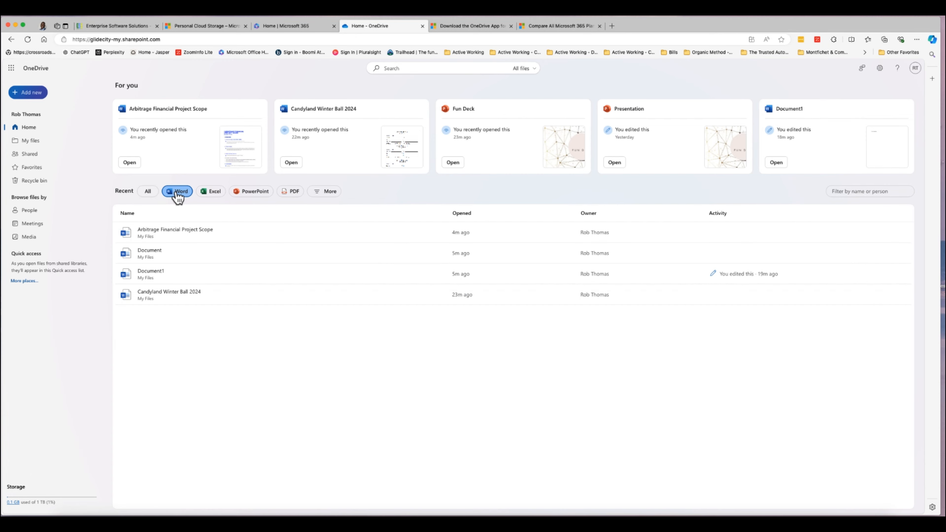
left_click(193, 231)
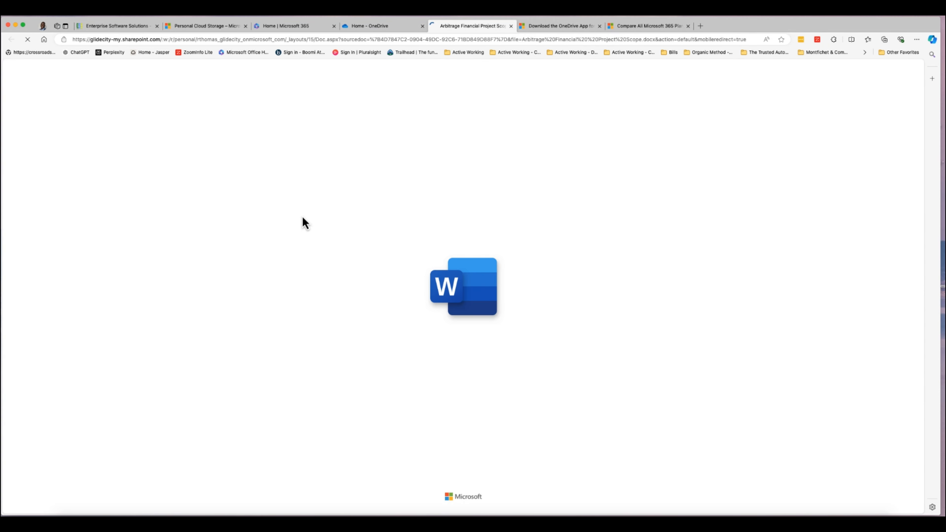
left_click(381, 27)
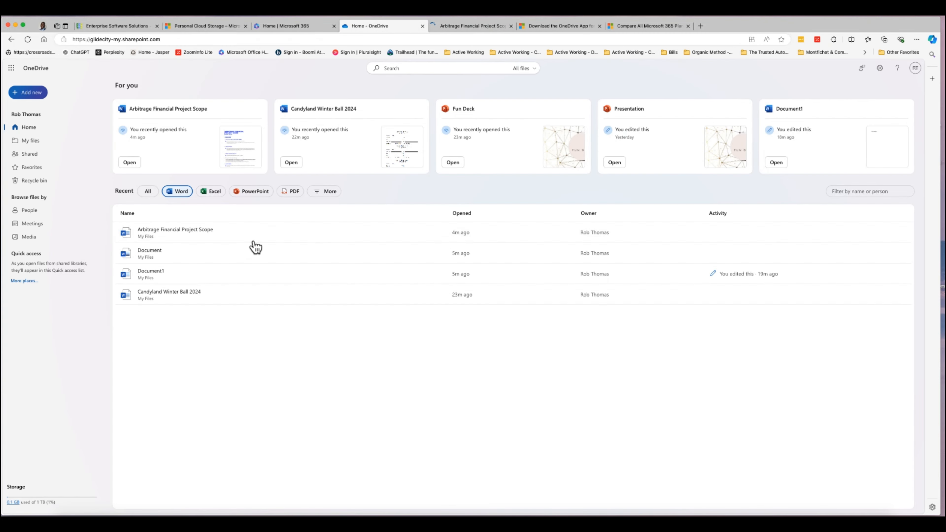
Convert Arbitrage Financial Project Scope to PDF and filter Recent files to PDFs.
left_click(417, 232)
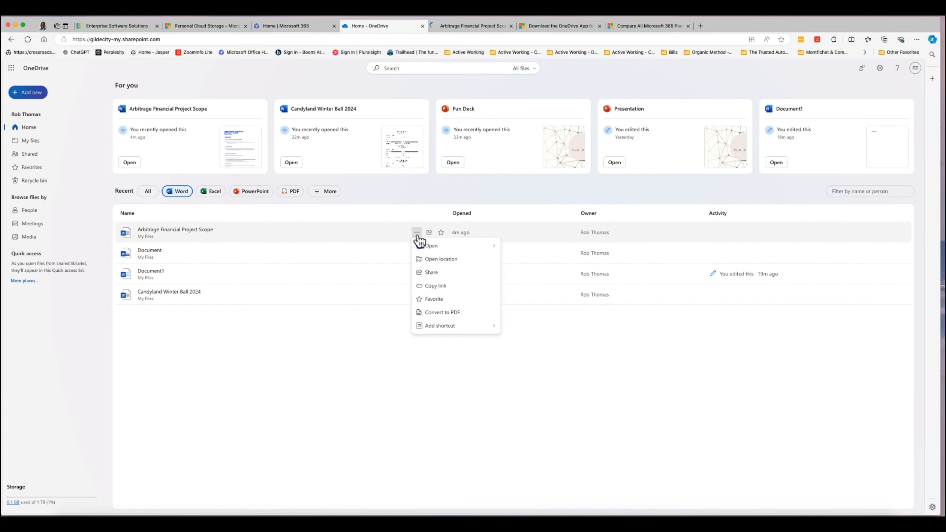
left_click(444, 313)
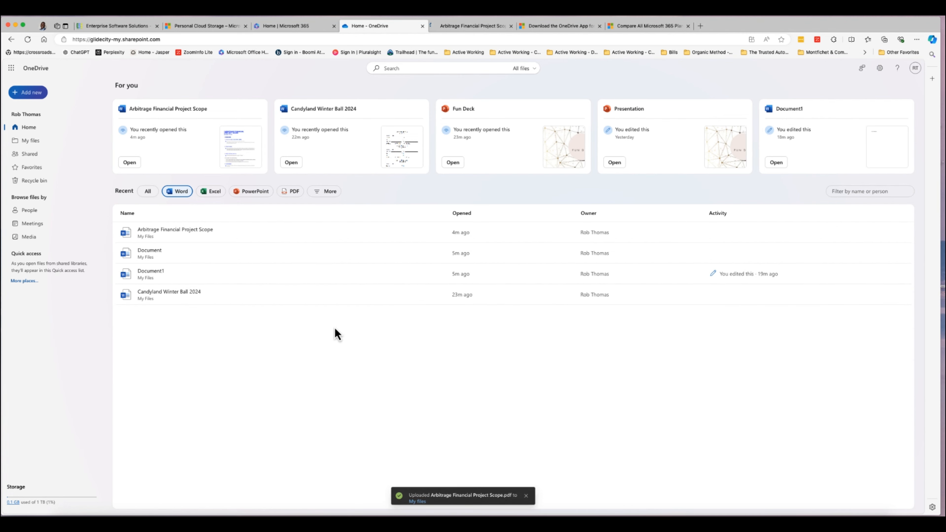
left_click(142, 191)
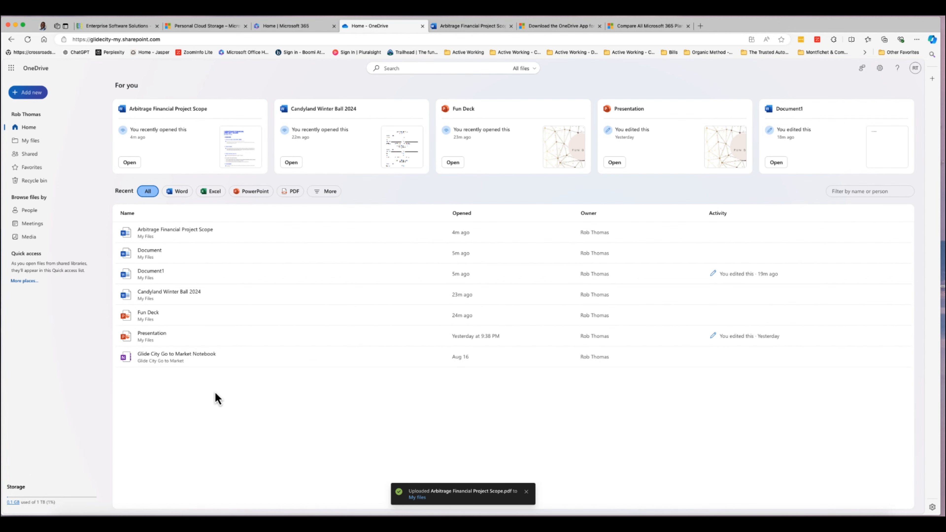
left_click(294, 194)
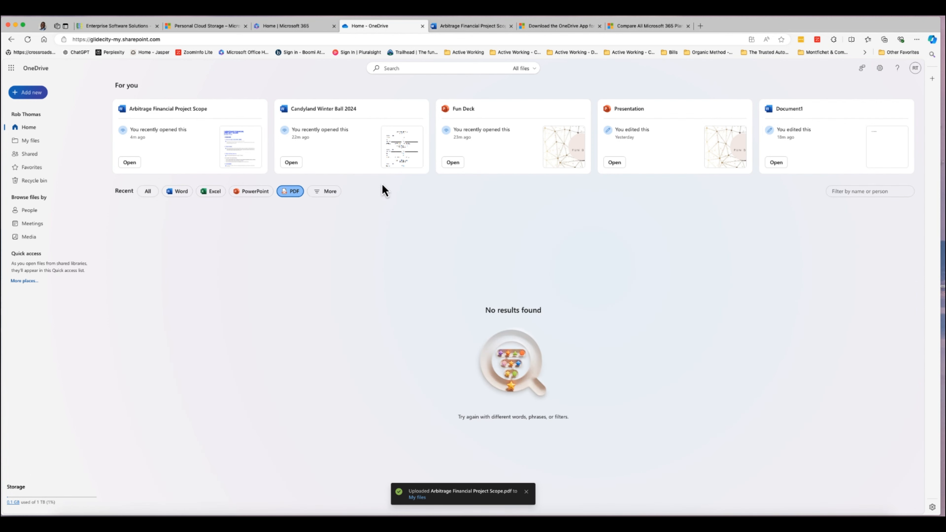
Open the new Arbitrage Financial Project Scope PDF from My files.
left_click(422, 500)
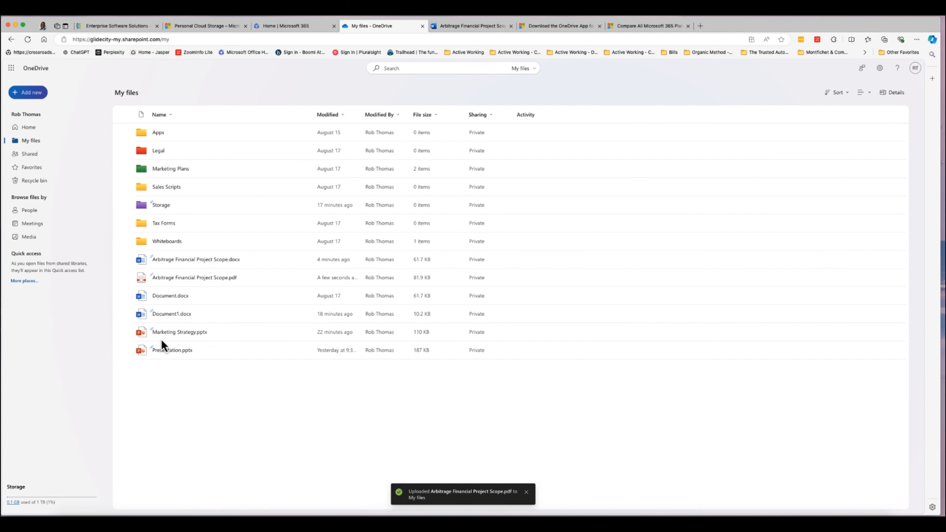
left_click(289, 279)
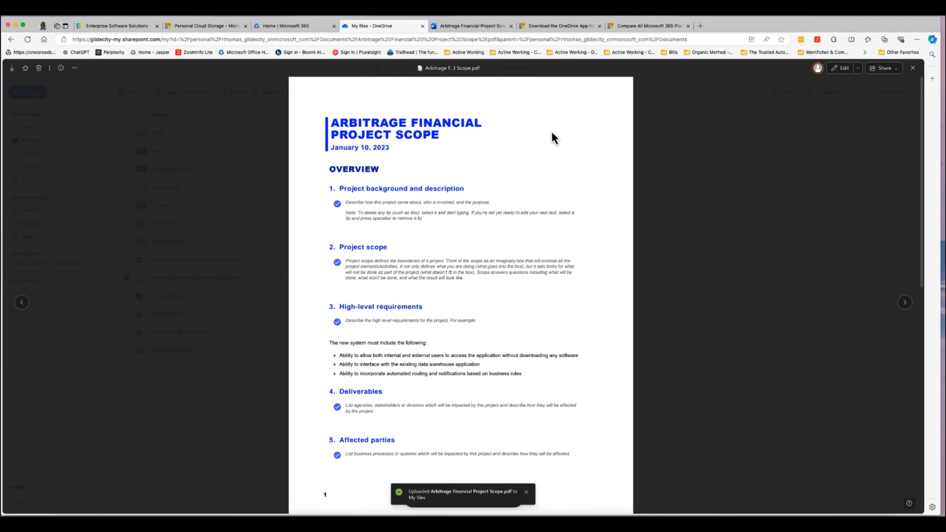
left_click(470, 26)
left_click(398, 26)
Close the My files and Arbitrage Word document tabs.
left_click(423, 26)
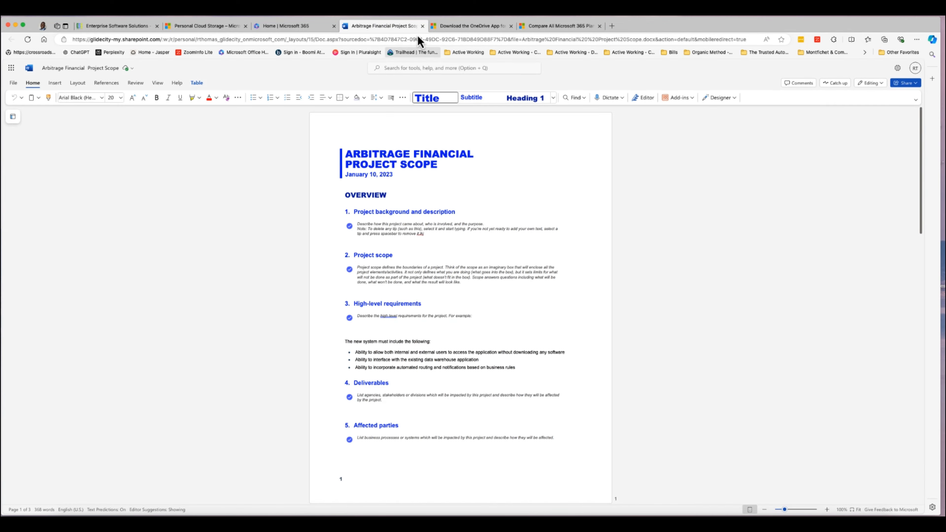
left_click(423, 27)
left_click(297, 27)
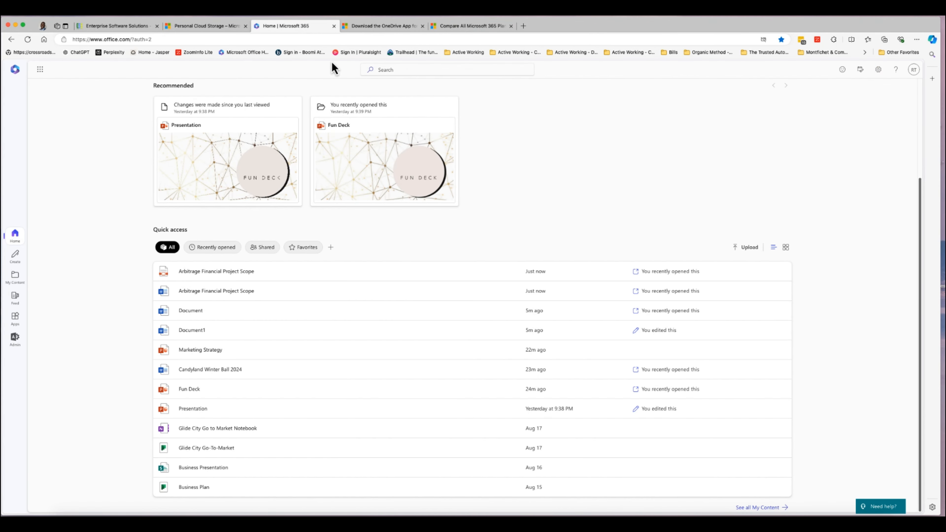
Reopen OneDrive in a new tab from the Microsoft 365 app launcher.
left_click(369, 27)
left_click(305, 26)
left_click(40, 69)
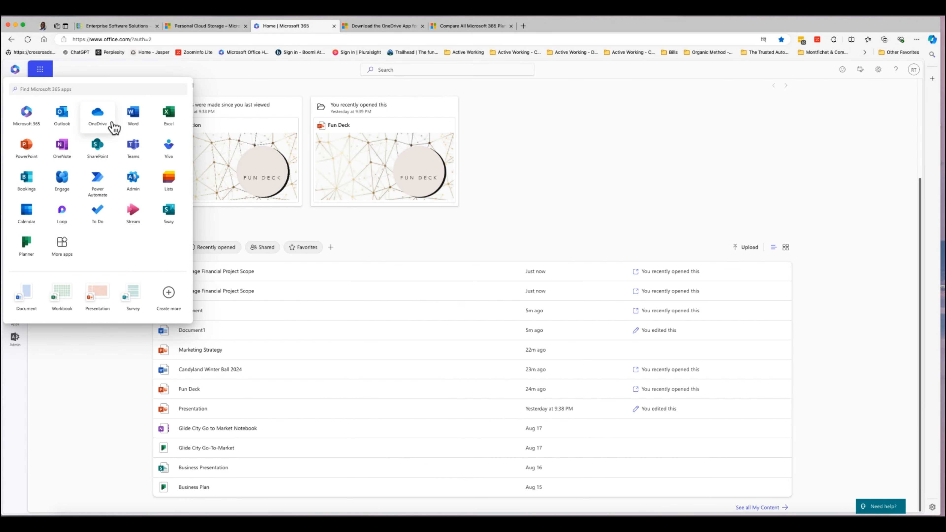
left_click(149, 115)
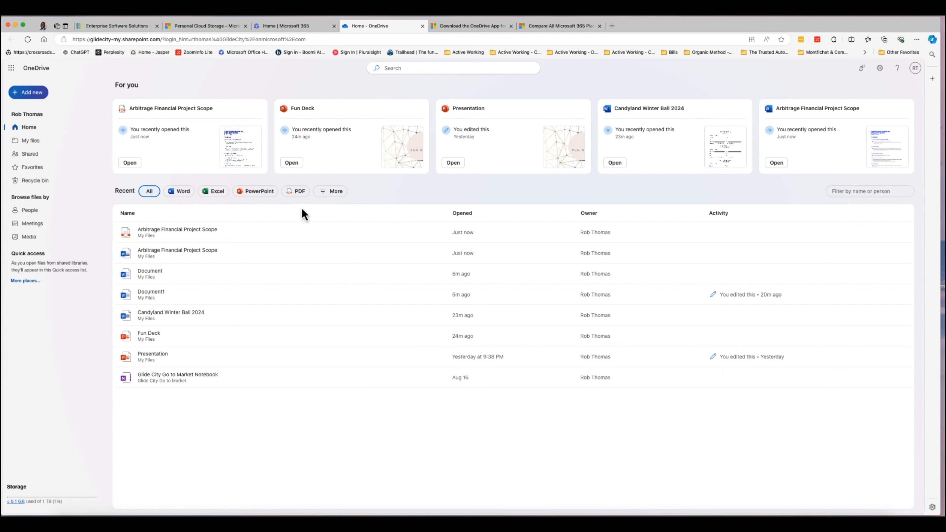
Try the PowerPoint, PDF, OneNote, Microsoft Lists and Loop filters on Recent files.
left_click(258, 192)
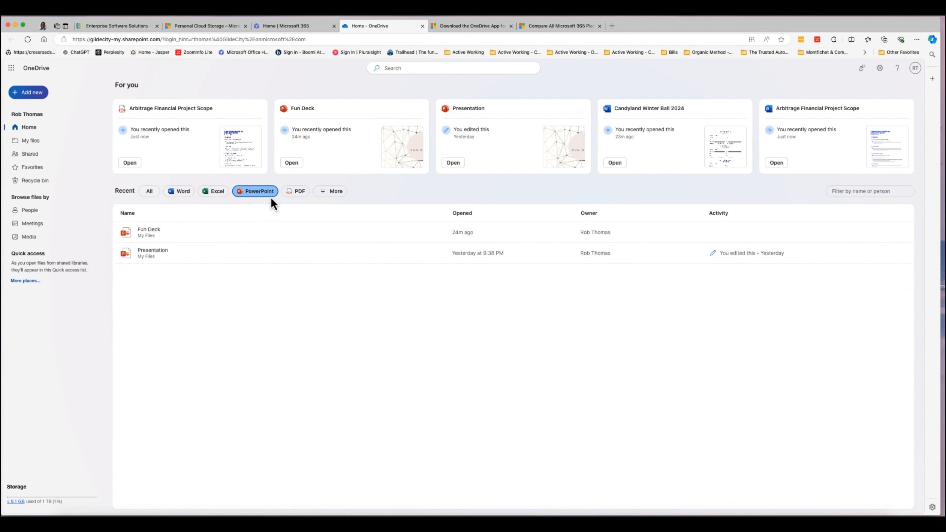
left_click(293, 192)
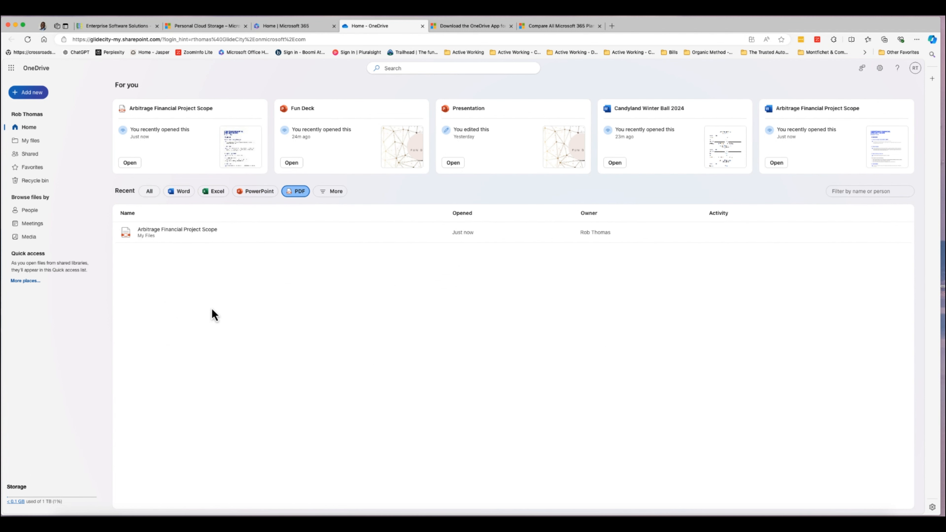
left_click(326, 186)
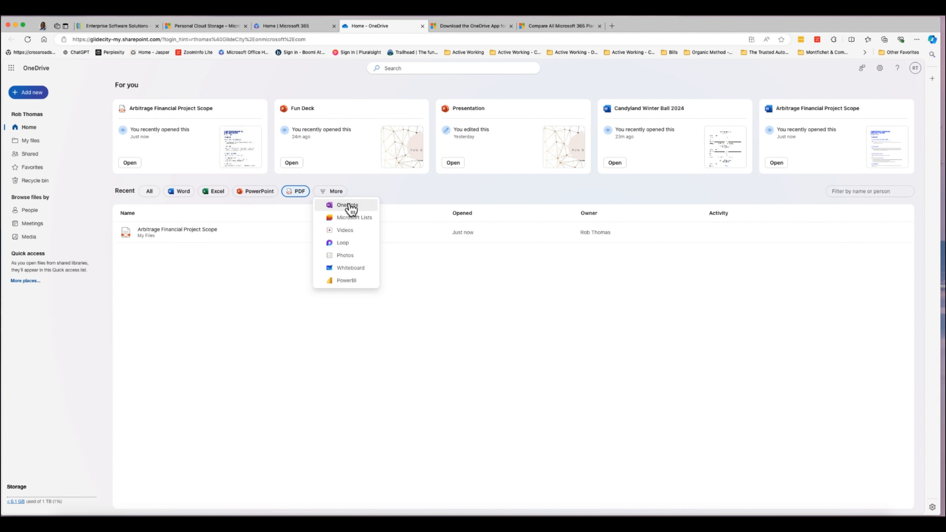
left_click(352, 207)
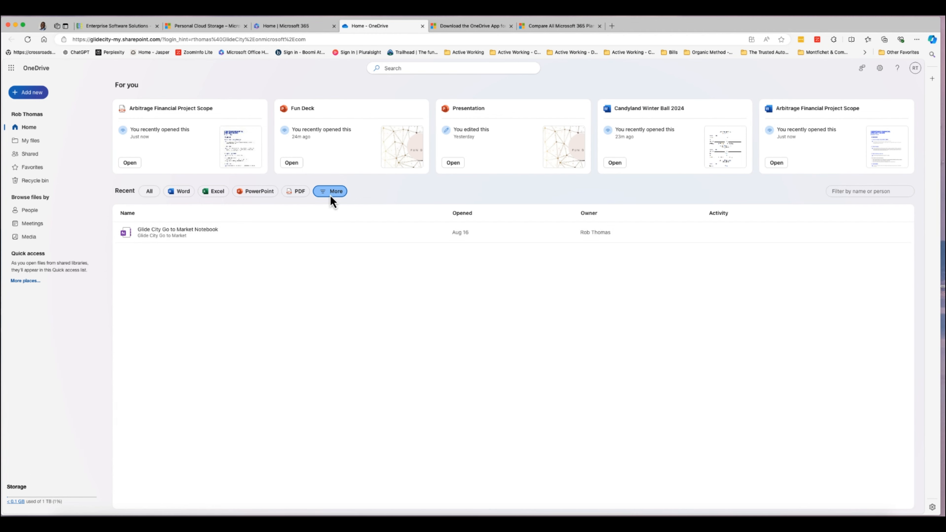
left_click(331, 194)
left_click(360, 226)
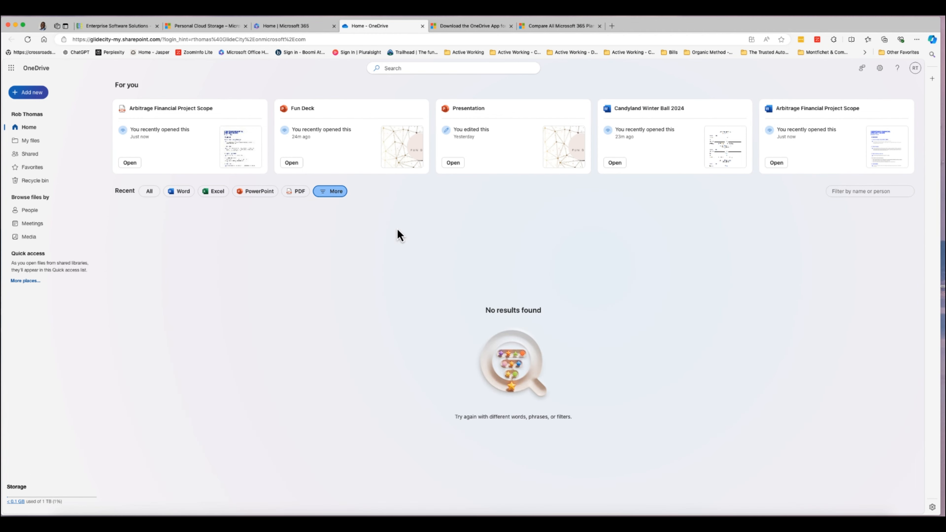
left_click(333, 191)
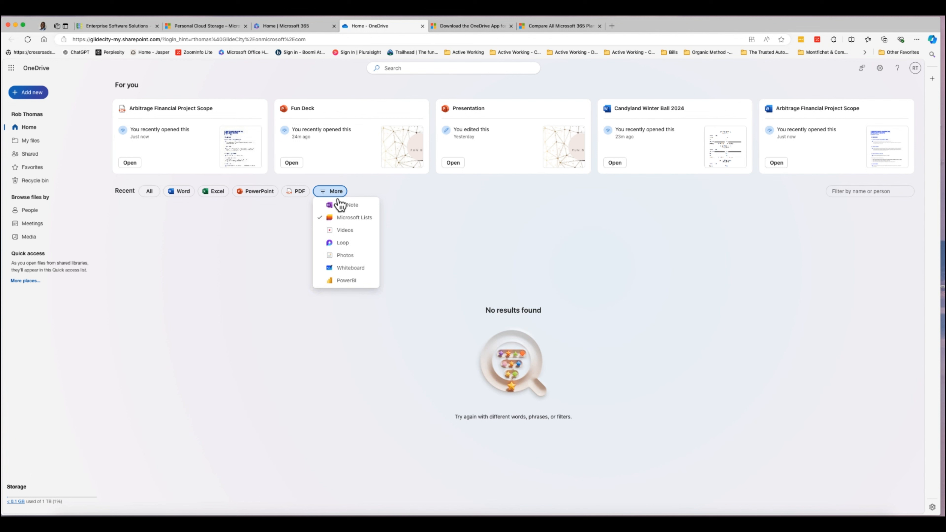
left_click(352, 246)
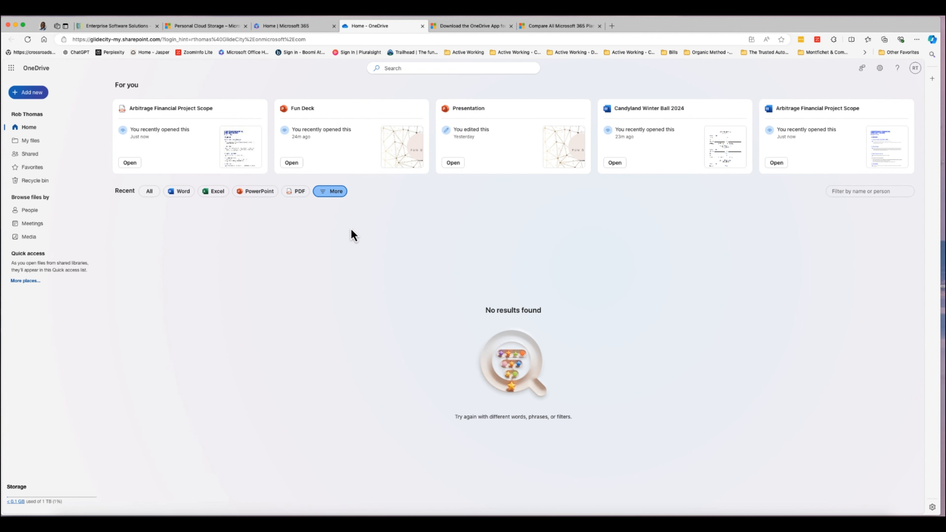
Apply the Photos filter, then clear it so all recent file types show.
left_click(336, 192)
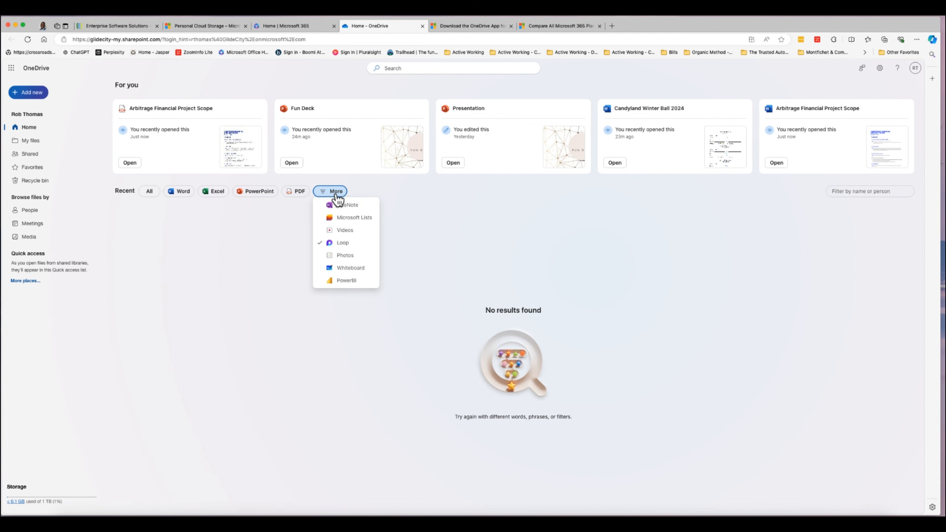
left_click(351, 256)
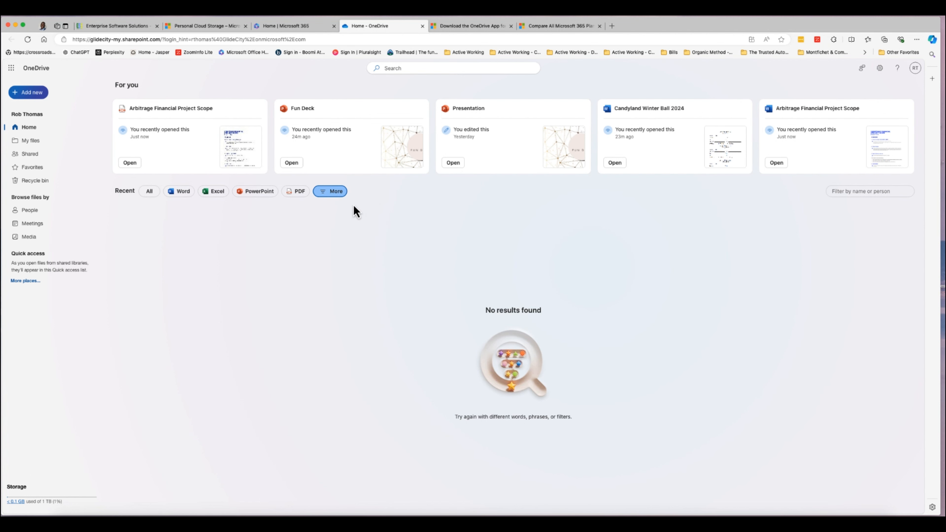
left_click(336, 192)
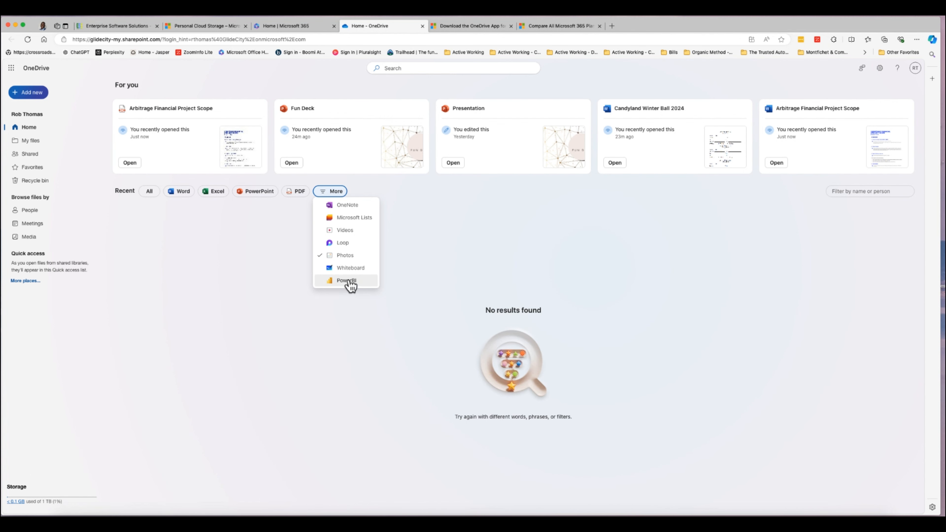
left_click(251, 263)
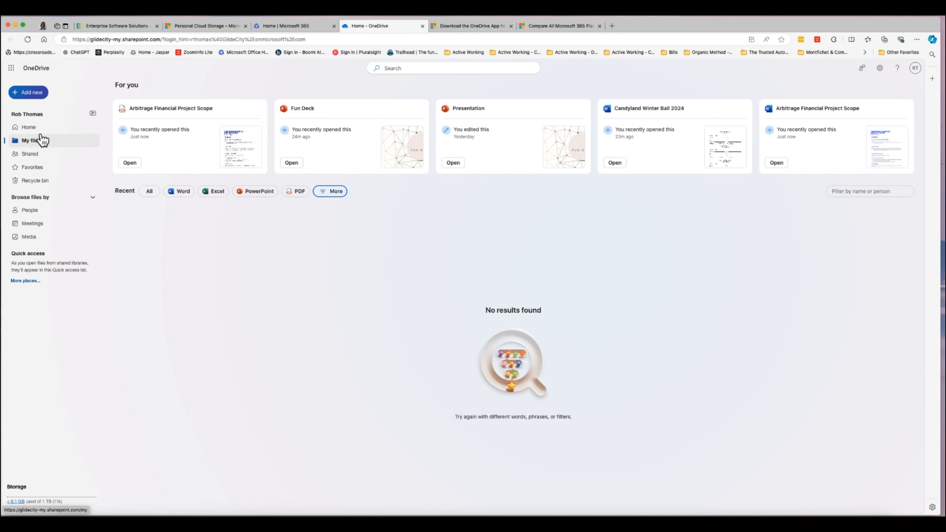
Go through My files back to Home and bring up the + Add new menu.
left_click(39, 139)
left_click(40, 129)
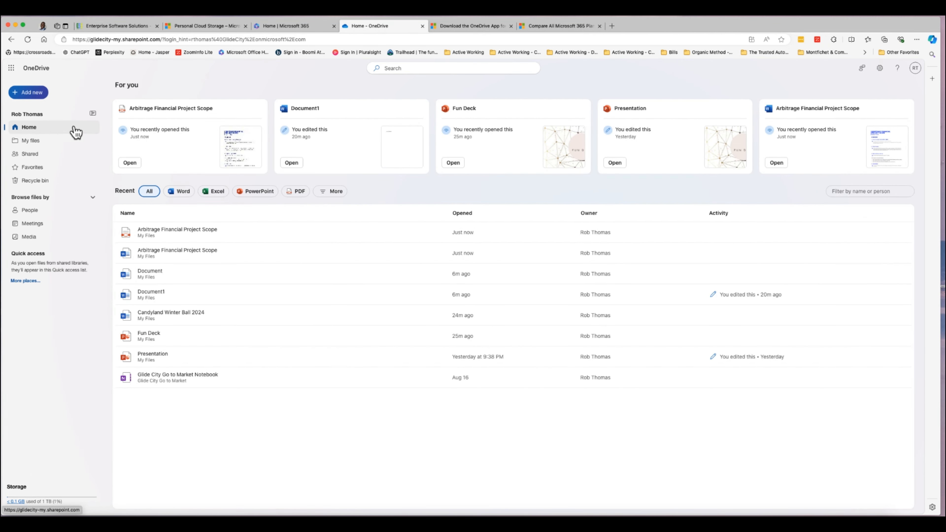
left_click(36, 98)
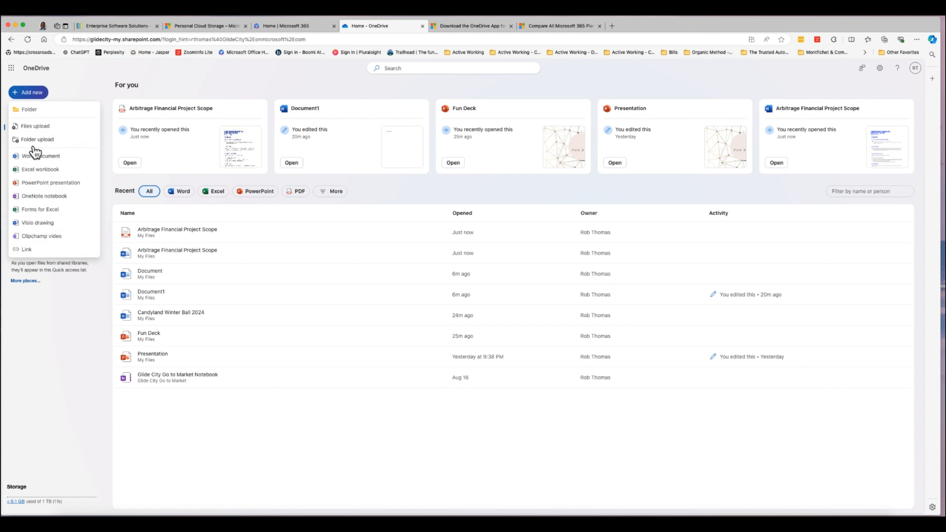
Start a Files upload and point the file picker at the Uploads folder.
left_click(45, 129)
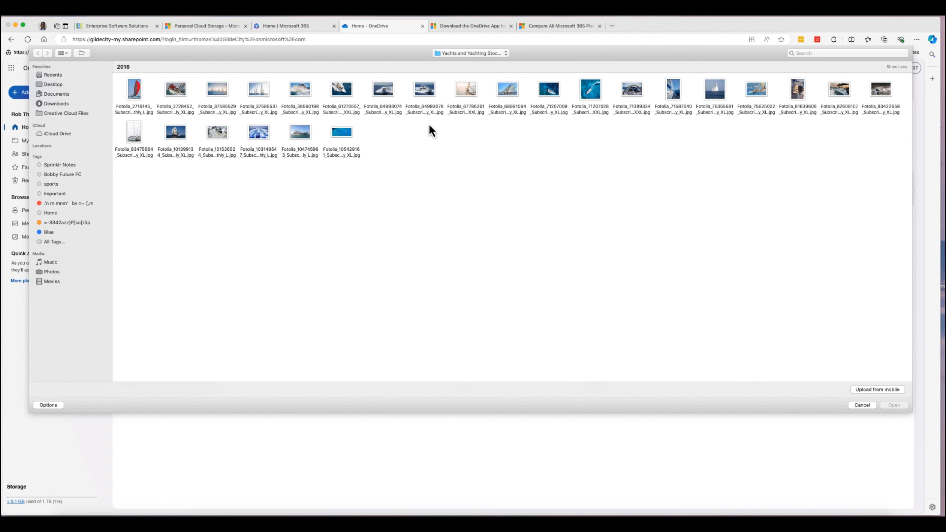
left_click(471, 54)
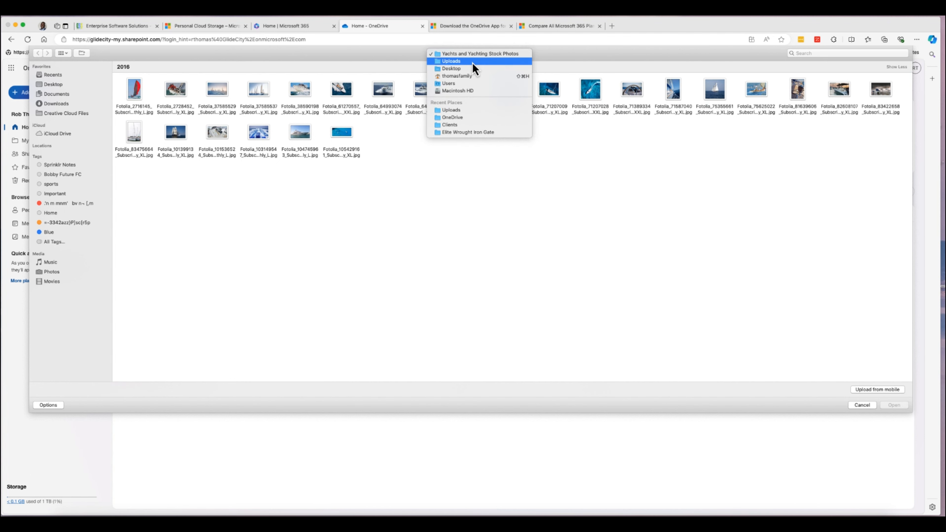
left_click(472, 62)
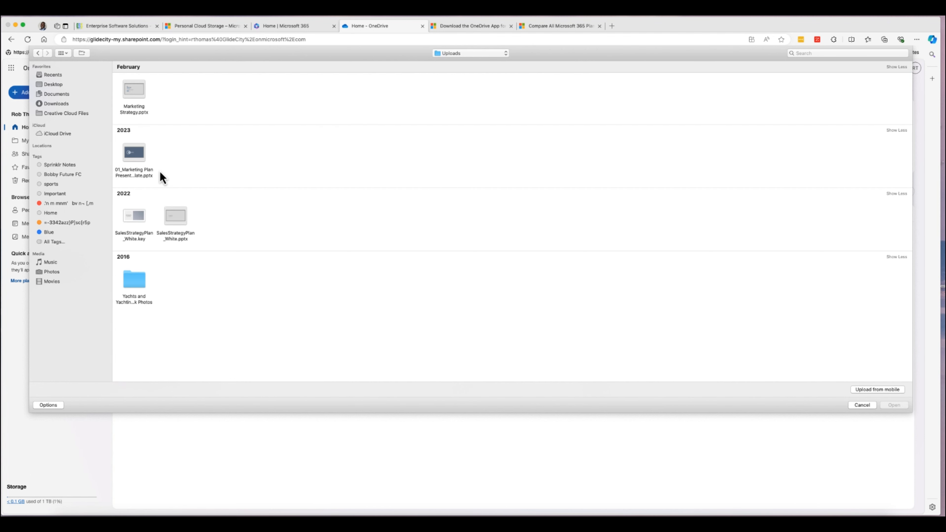
Upload SalesStrategyPlan_White.pptx and open it from My files in PowerPoint for the web.
double_click(181, 221)
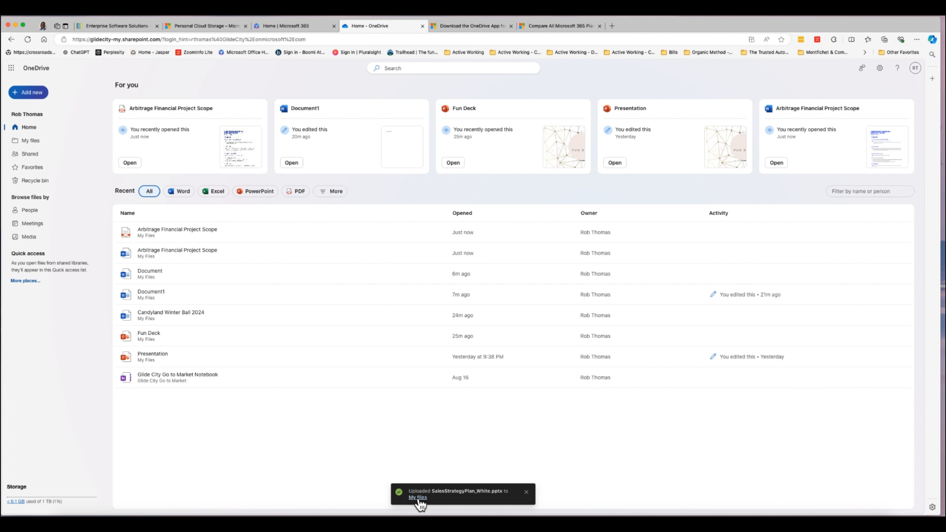
left_click(44, 142)
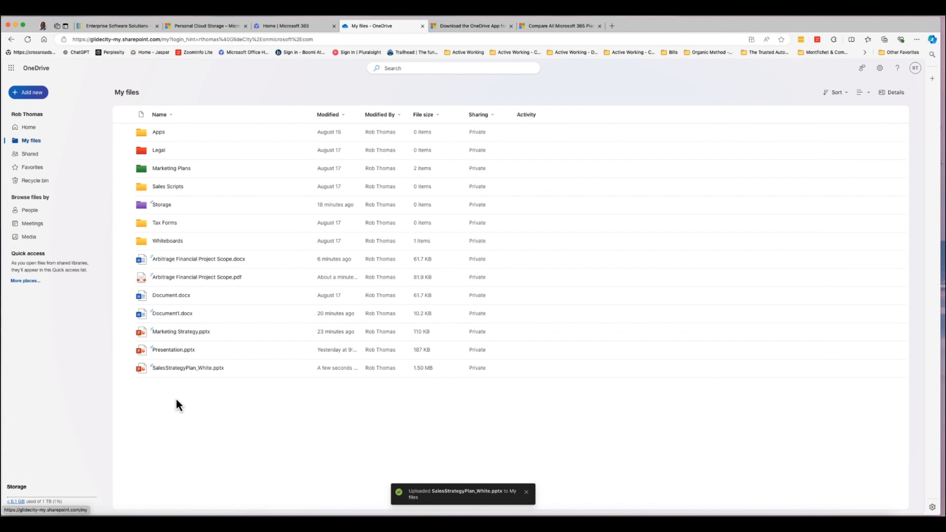
left_click(188, 369)
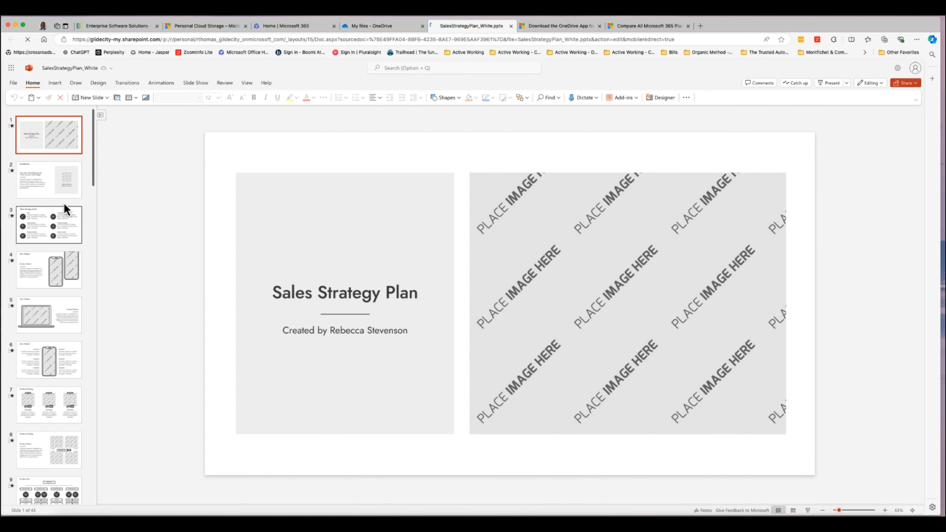
Preview slides 2 through 5, ending on the Our Product slide.
left_click(63, 209)
left_click(62, 186)
left_click(64, 277)
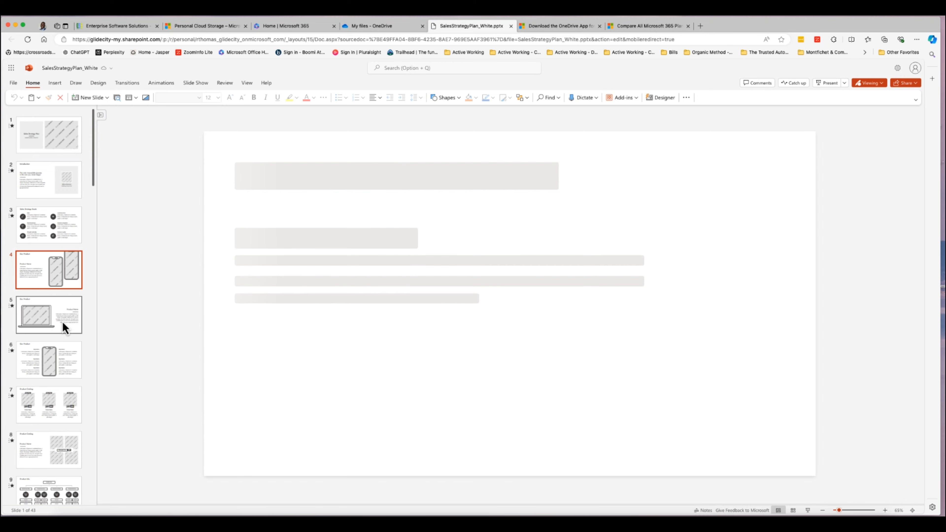
left_click(64, 329)
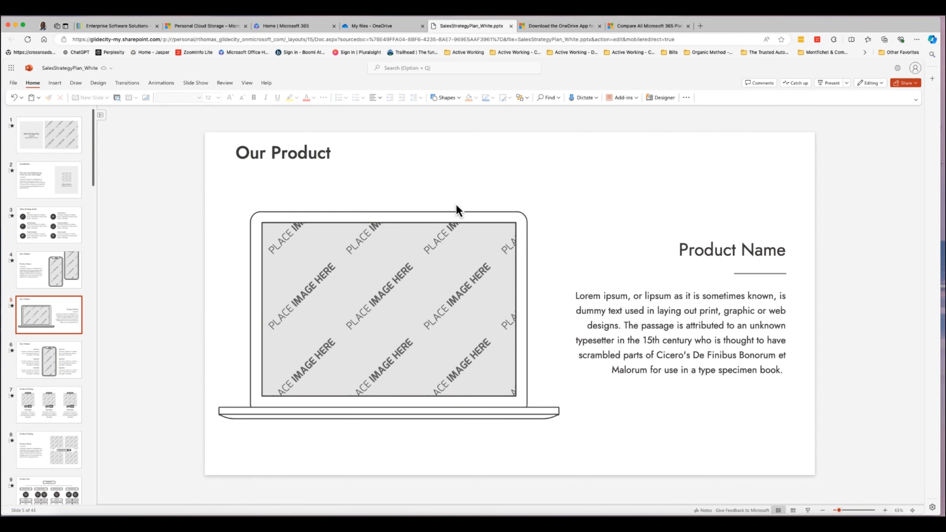
scroll(52, 213, "down", 15)
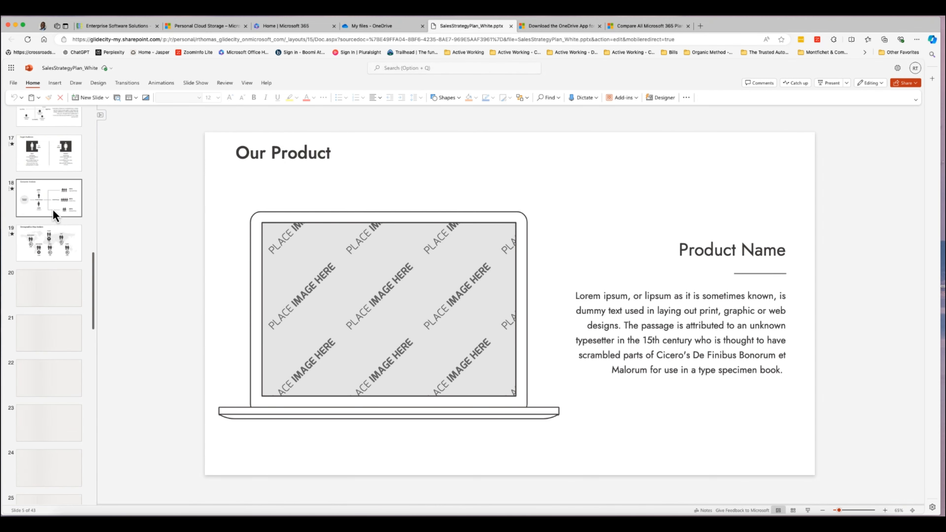
Preview slides 18, 19, 25, 26 and 28 (SPIN Sales Methodology), then return to My files.
left_click(52, 209)
left_click(57, 250)
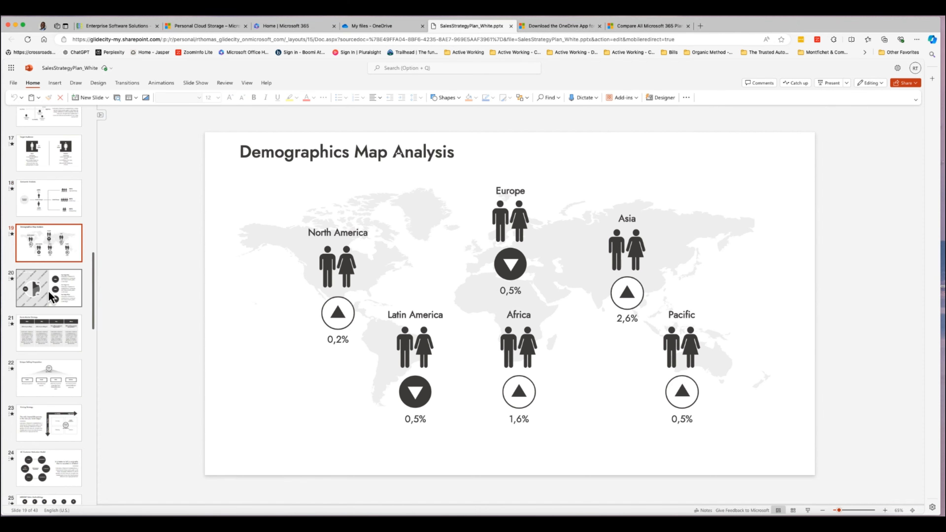
scroll(49, 290, "down", 6)
left_click(48, 304)
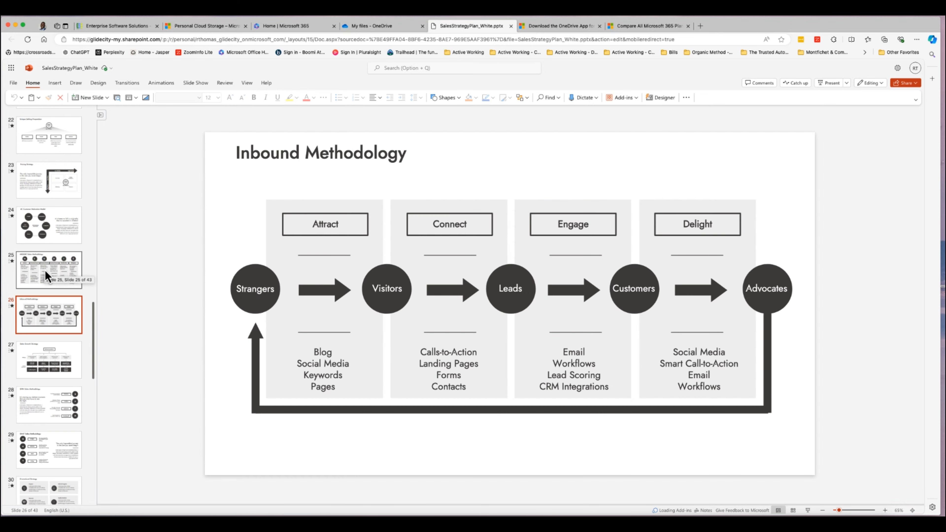
left_click(45, 270)
left_click(45, 400)
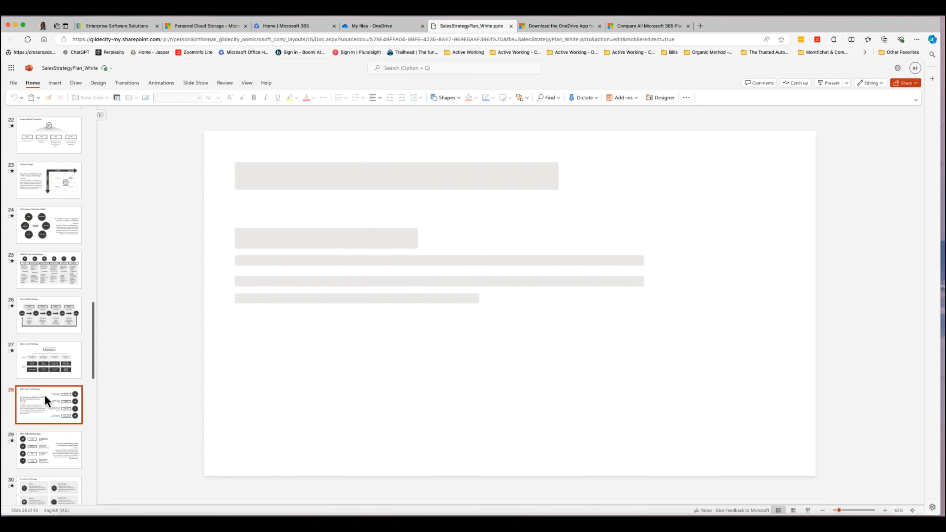
scroll(36, 356, "up", 10)
scroll(39, 355, "up", 6)
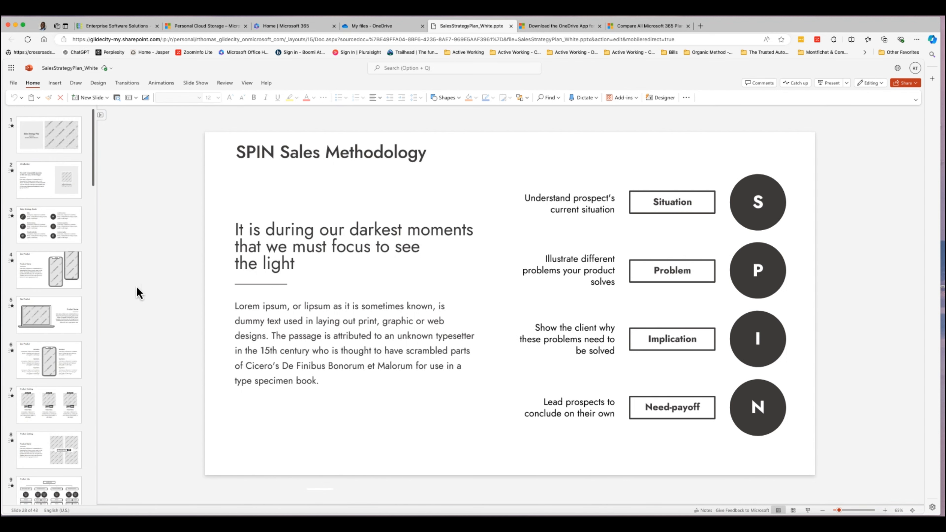
left_click(376, 27)
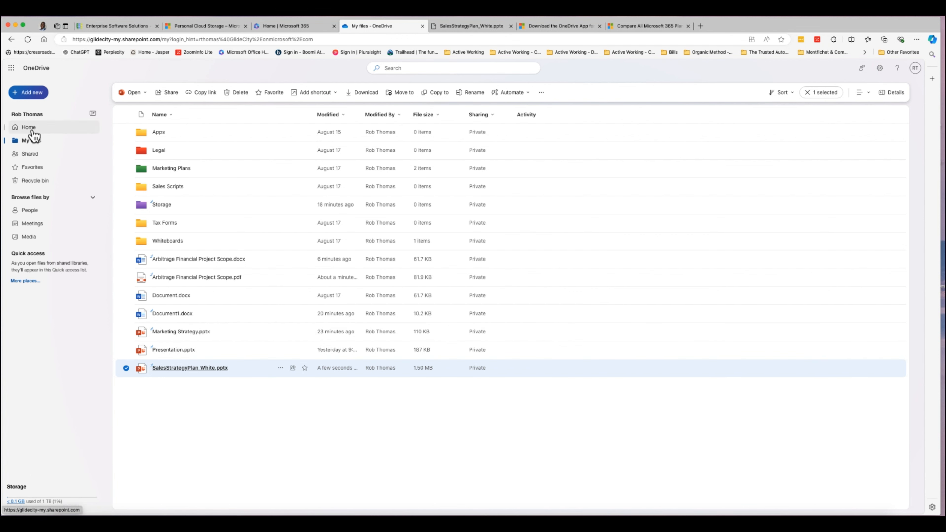
Upload the Yachts and Yachting Stock Photos folder, approving all 25 files.
left_click(31, 93)
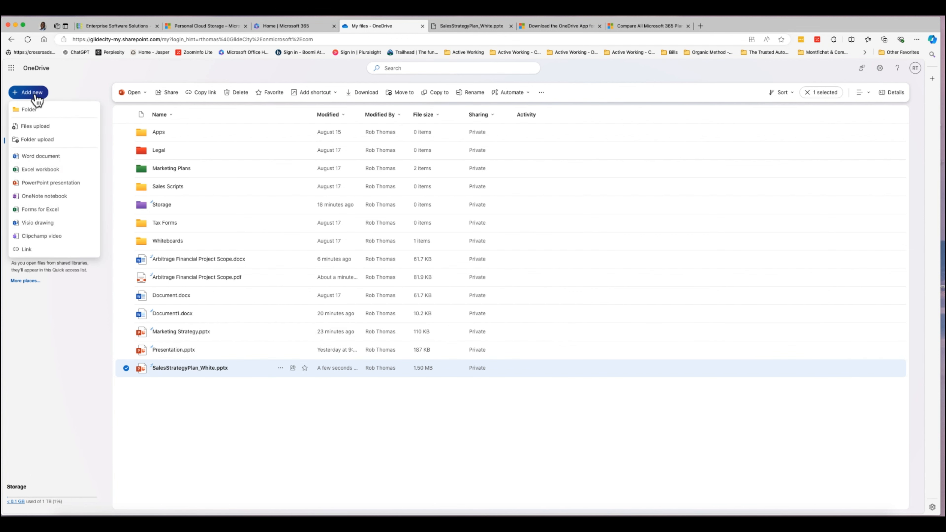
left_click(48, 143)
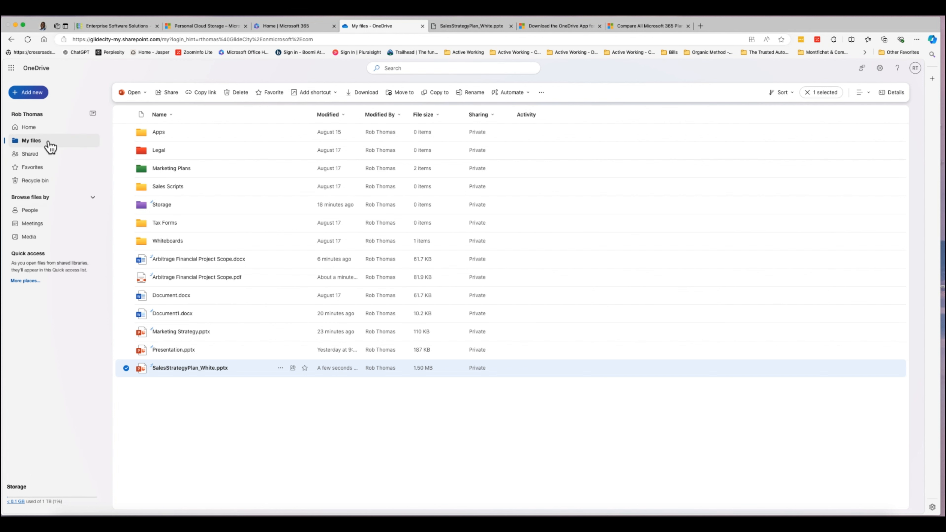
left_click(141, 286)
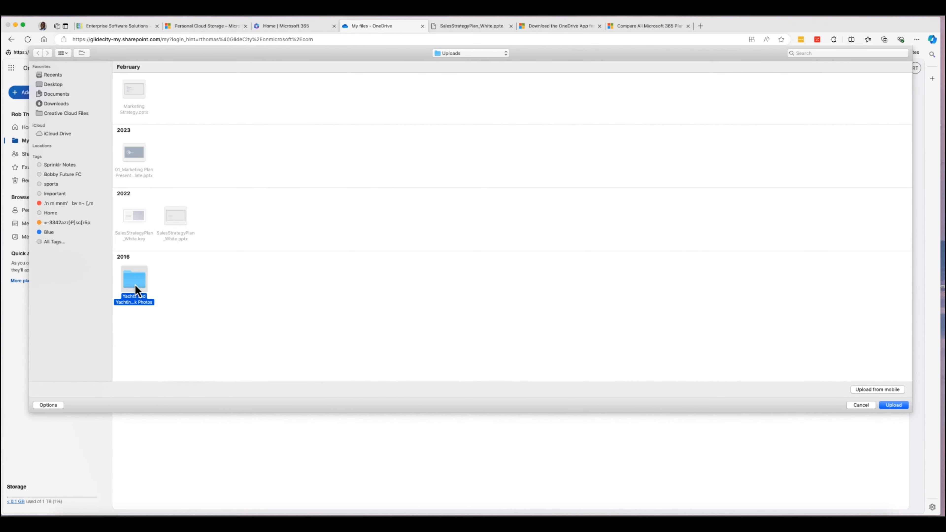
left_click(894, 405)
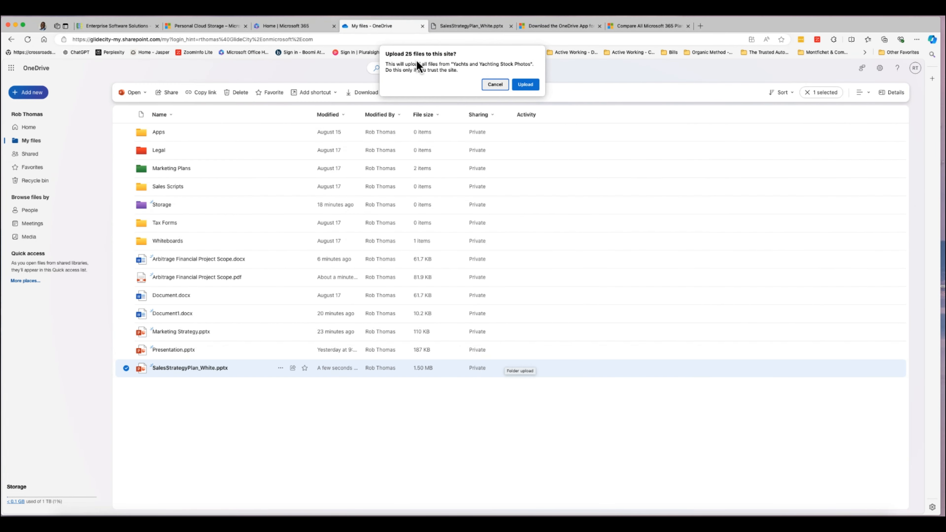
left_click(528, 87)
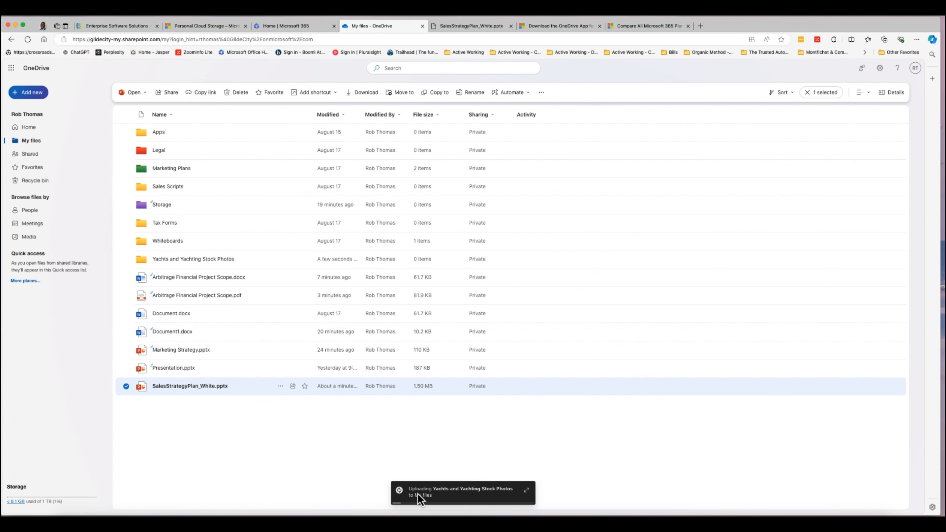
Check the detailed upload progress, then open the Yachts and Yachting Stock Photos folder.
left_click(526, 490)
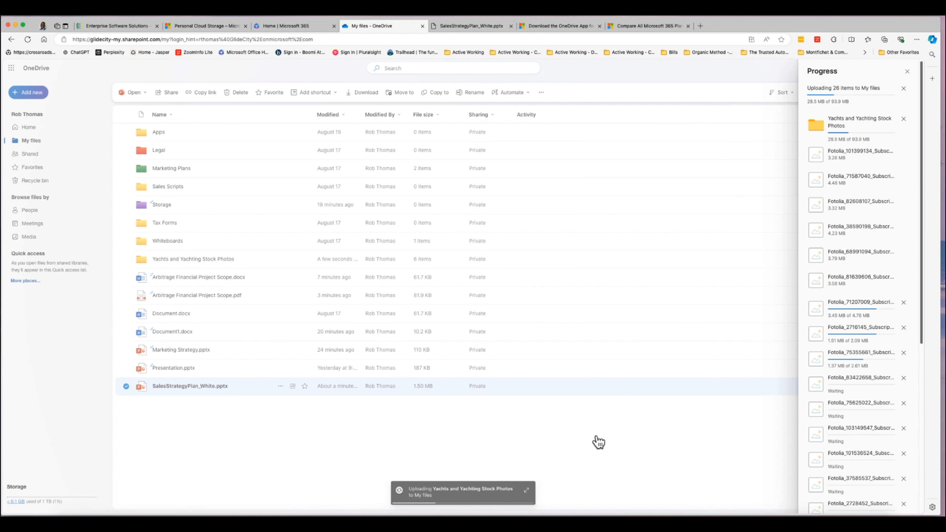
left_click(468, 404)
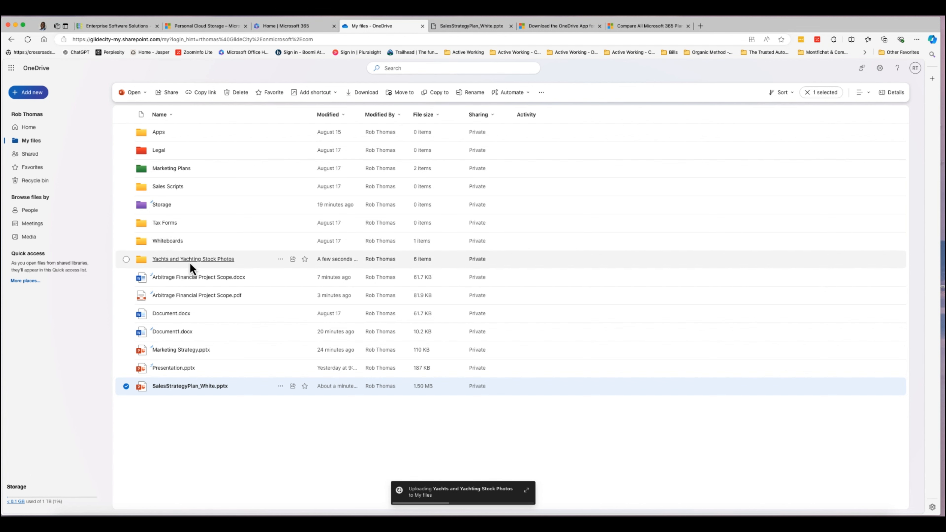
left_click(196, 260)
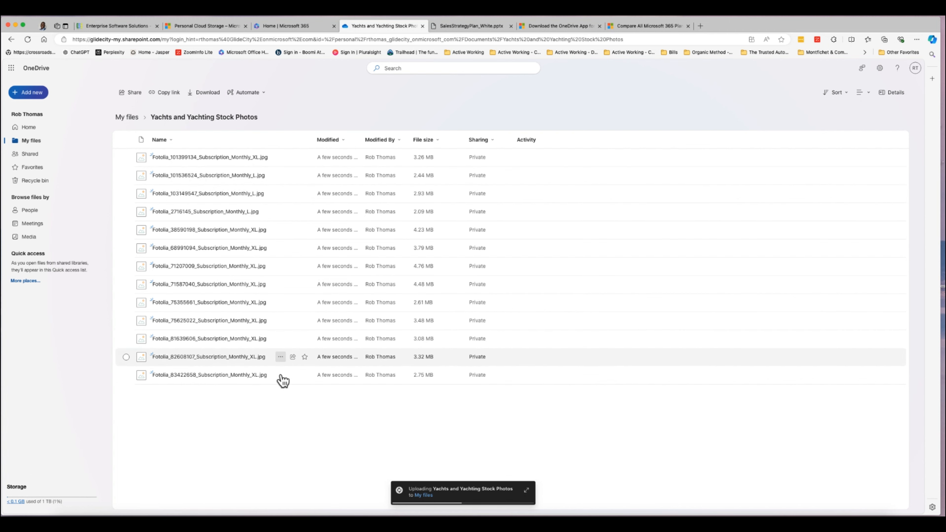
Open the first Fotolia photo in the viewer and advance to the next one.
left_click(328, 159)
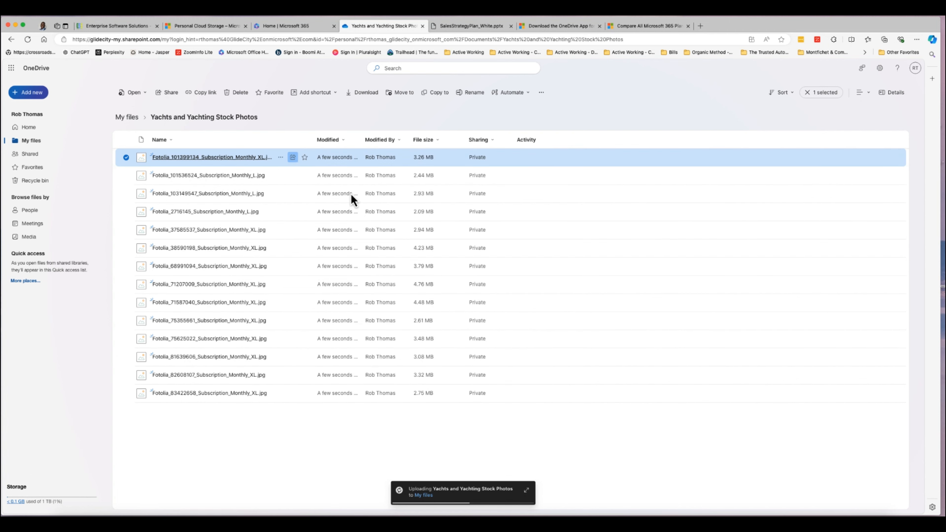
left_click(259, 158)
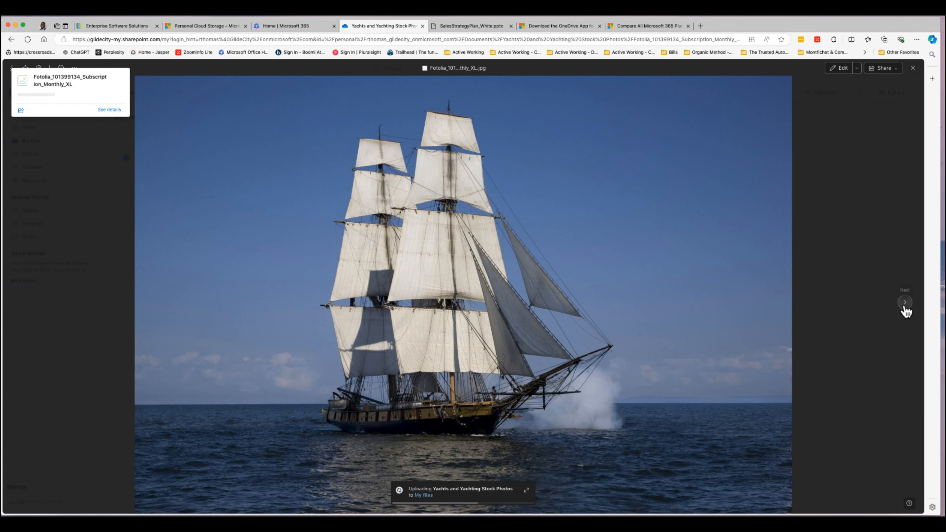
left_click(906, 303)
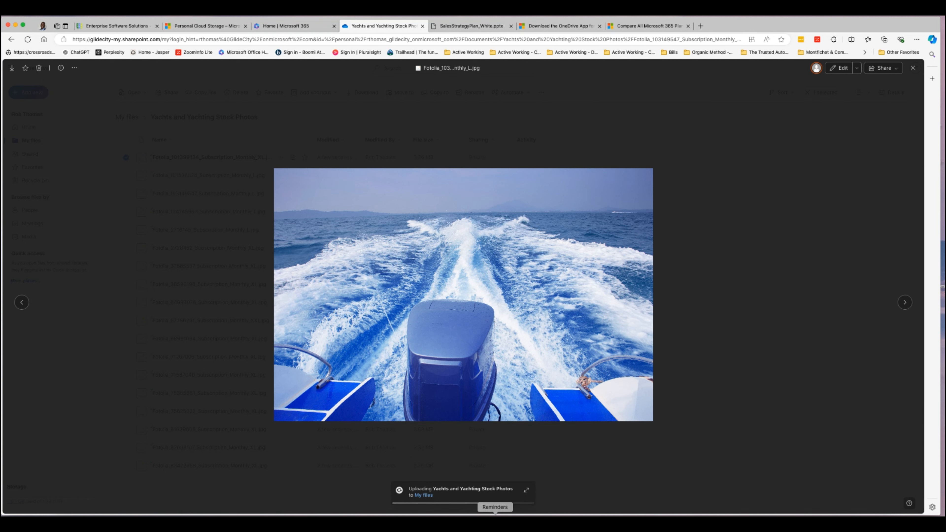
Recheck the upload progress, then close the photo viewer back to the folder list.
left_click(527, 491)
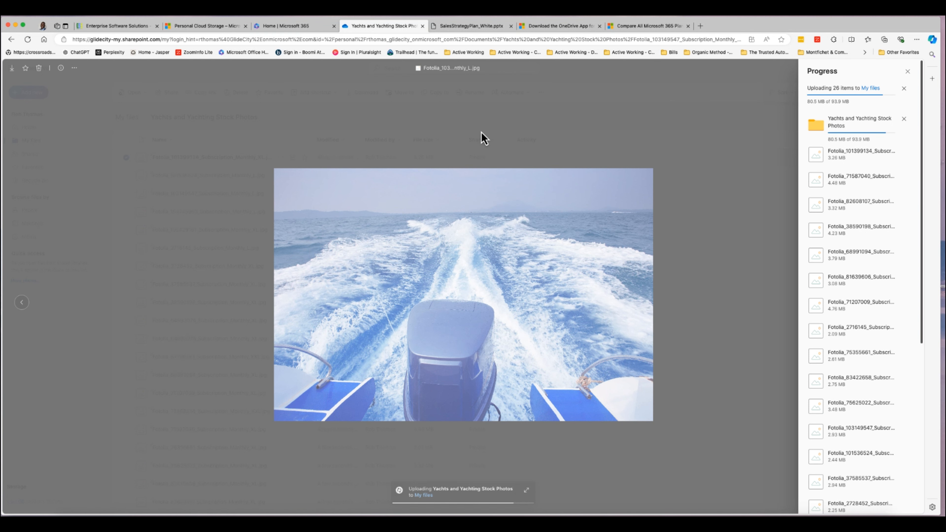
left_click(480, 140)
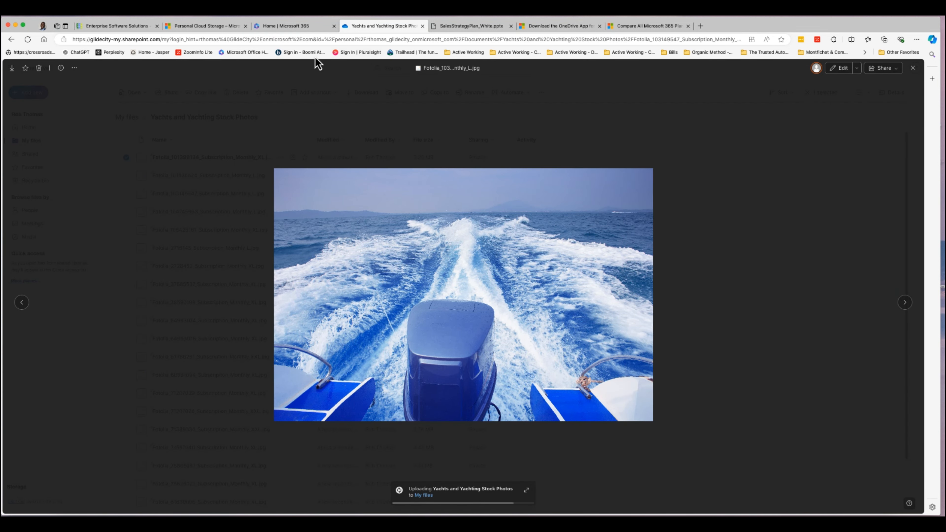
left_click(913, 68)
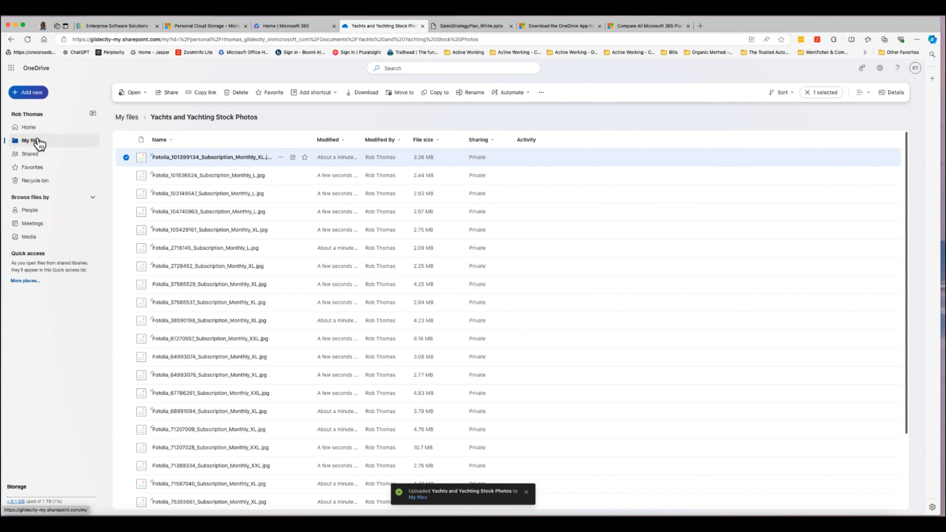
Create a new orange folder named 'Project Planning' via Add new > Folder.
left_click(37, 97)
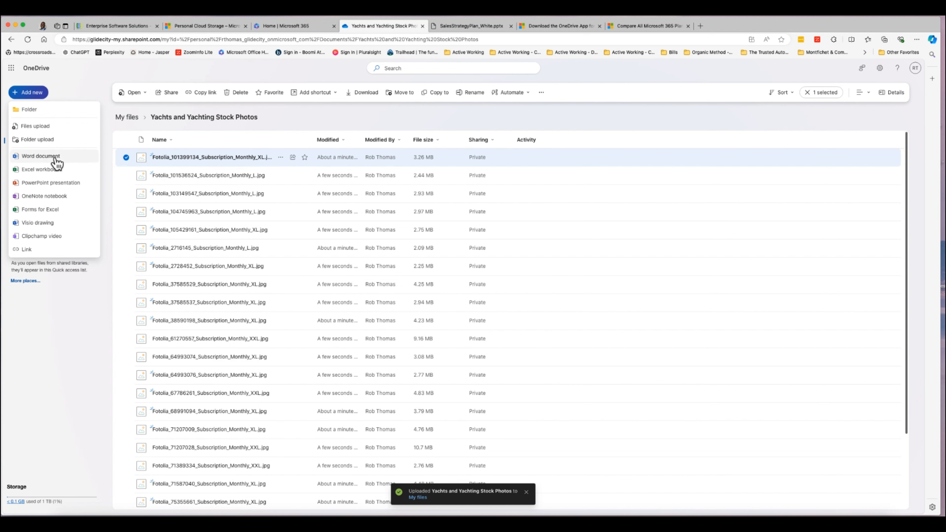
left_click(25, 111)
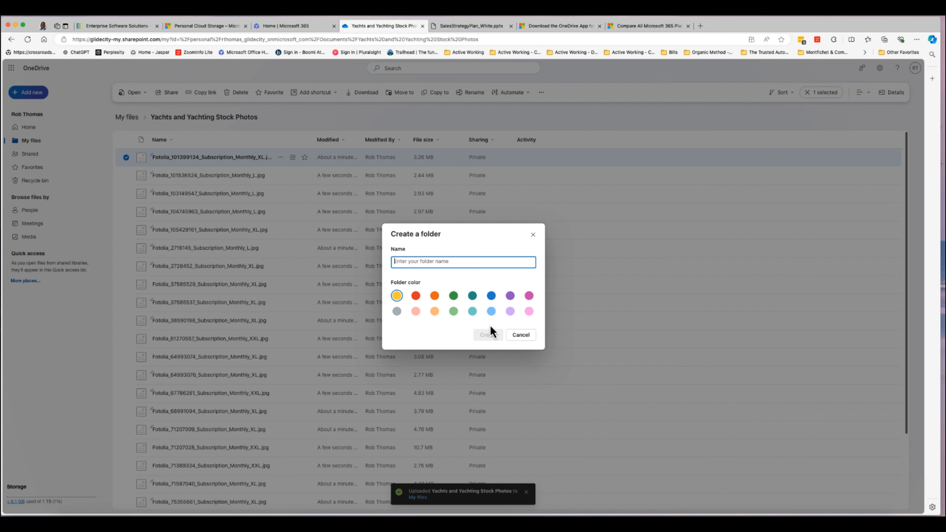
left_click(441, 300)
left_click(434, 296)
left_click(421, 261)
type("S")
key("BackSpace")
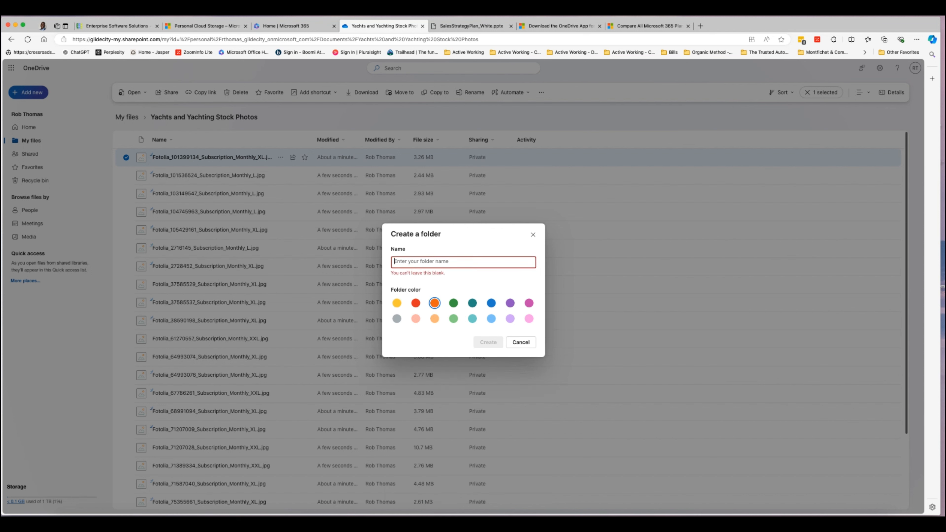
type("Project Planning")
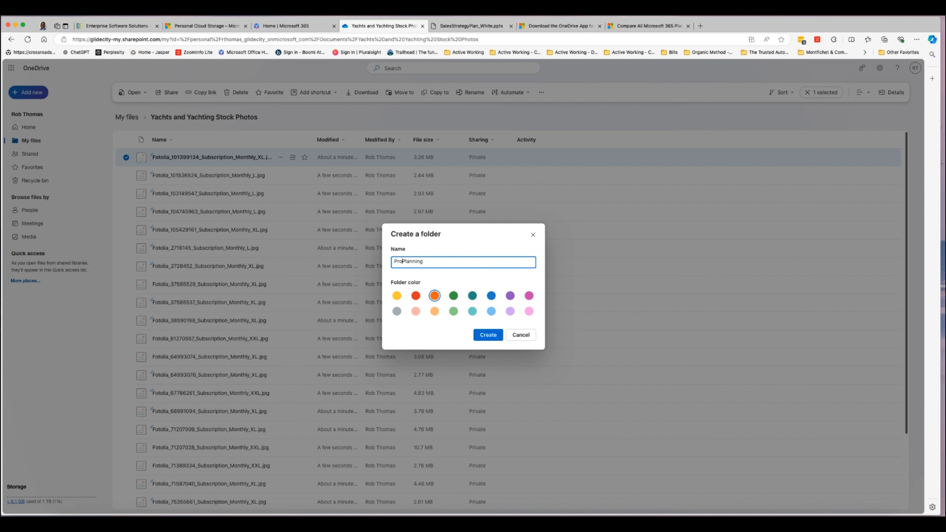
left_click(491, 339)
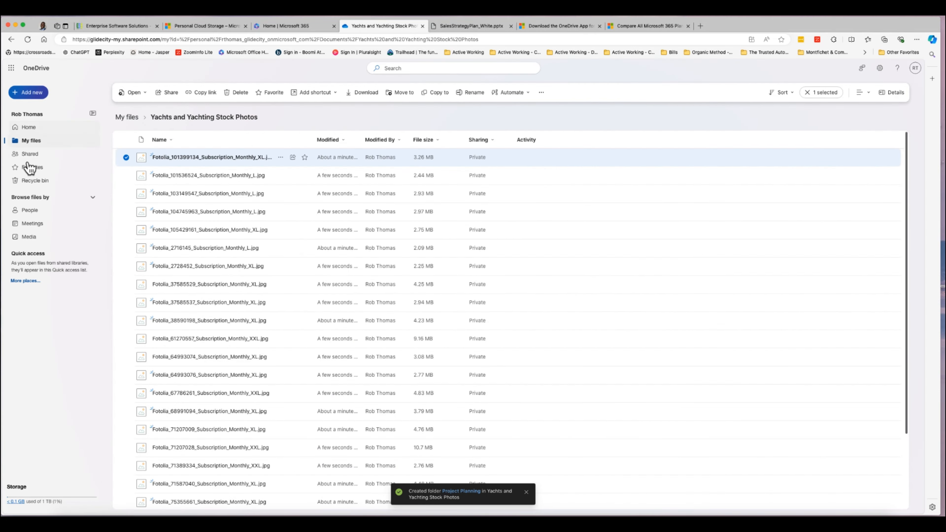
Move the Project Planning folder out of Yachts and Yachting Stock Photos into My files.
left_click(31, 141)
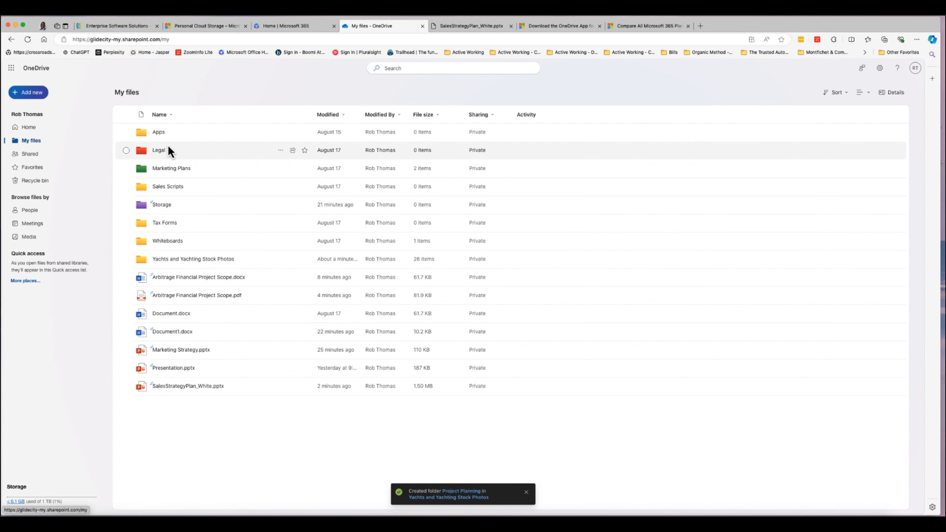
left_click(174, 260)
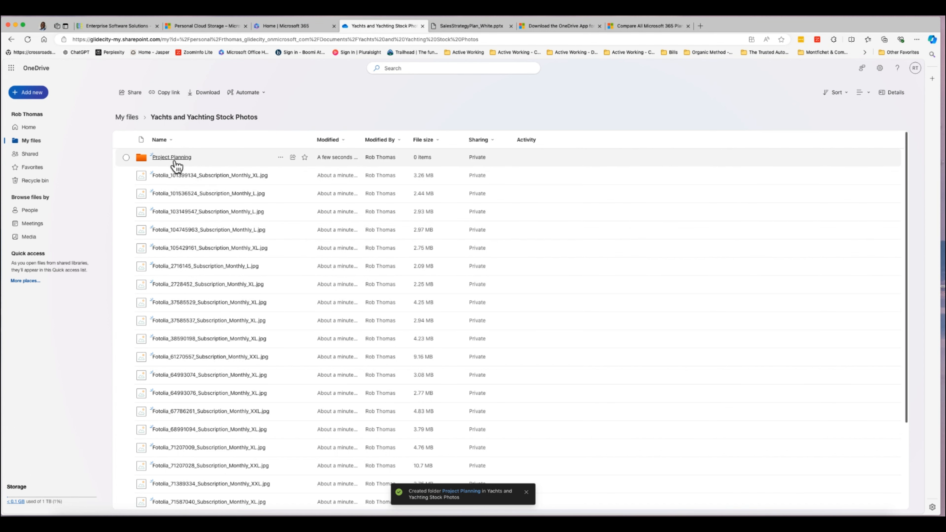
left_click(126, 158)
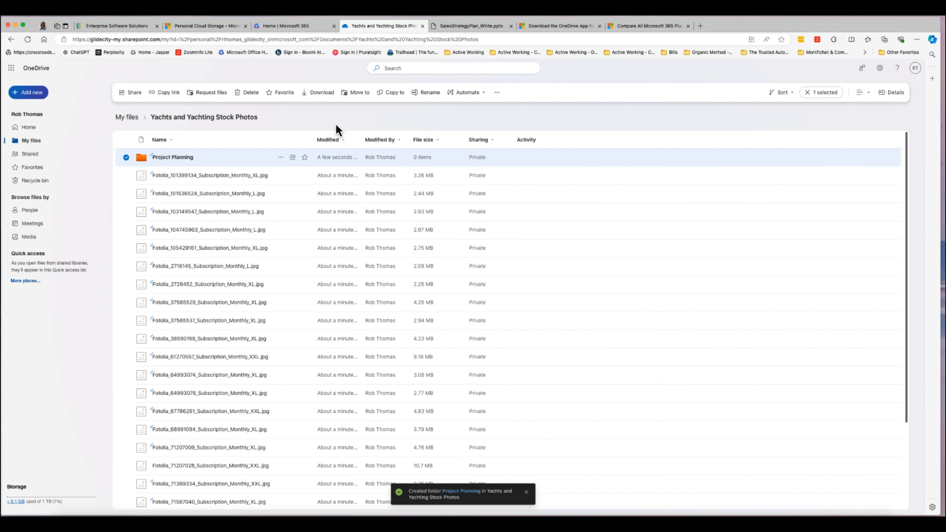
left_click(355, 92)
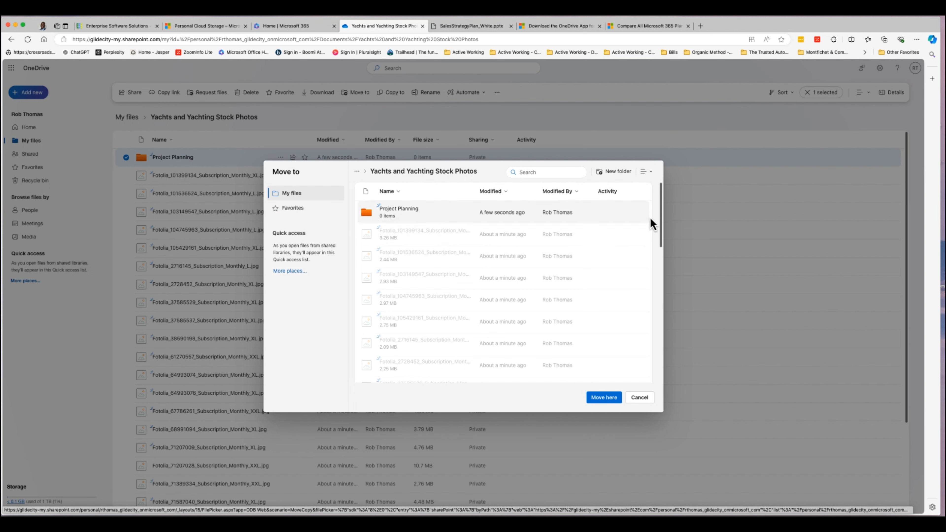
left_click_drag(658, 234, 652, 186)
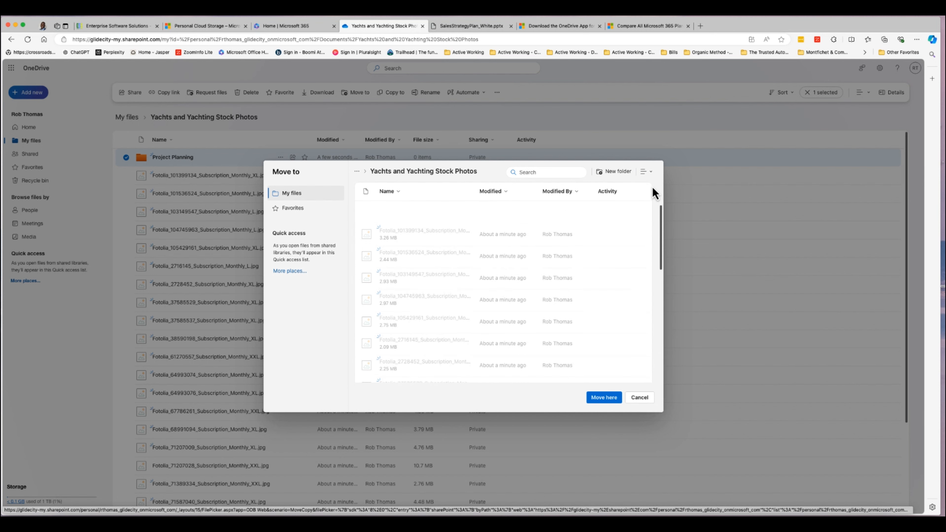
left_click(291, 197)
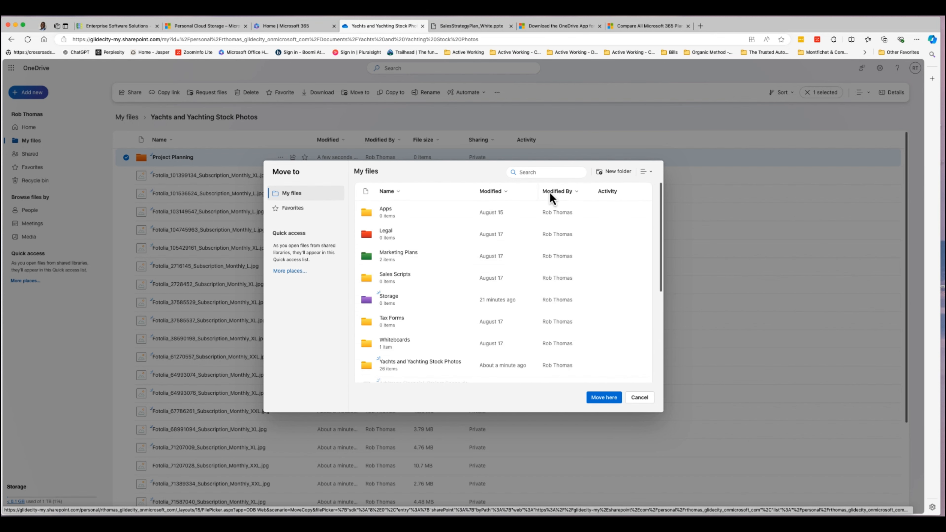
left_click(603, 398)
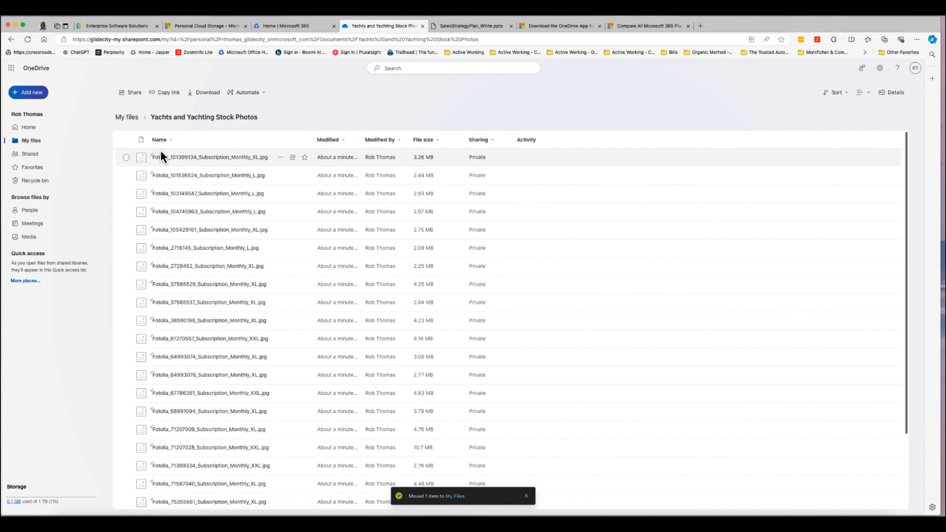
left_click(33, 141)
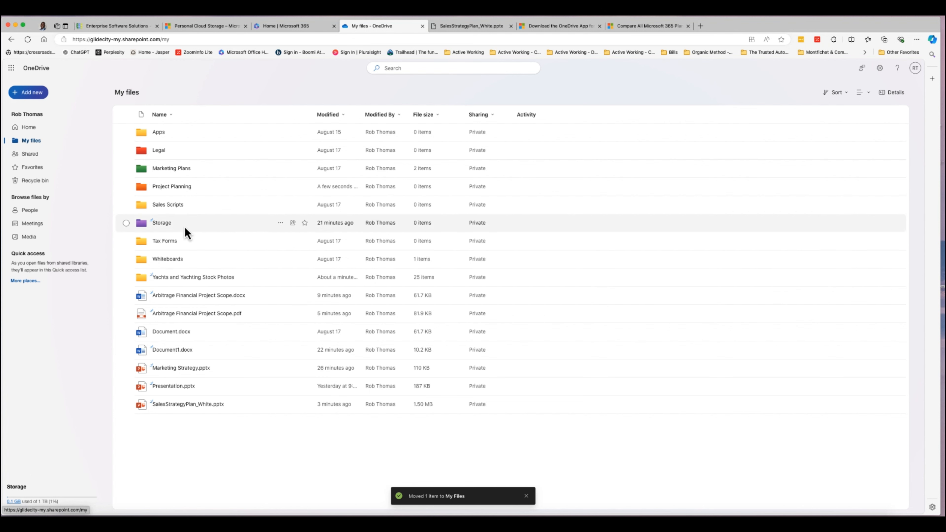
Cancel copying Project Planning and bring up the Yachts folder's actions menu.
left_click(127, 186)
left_click(392, 95)
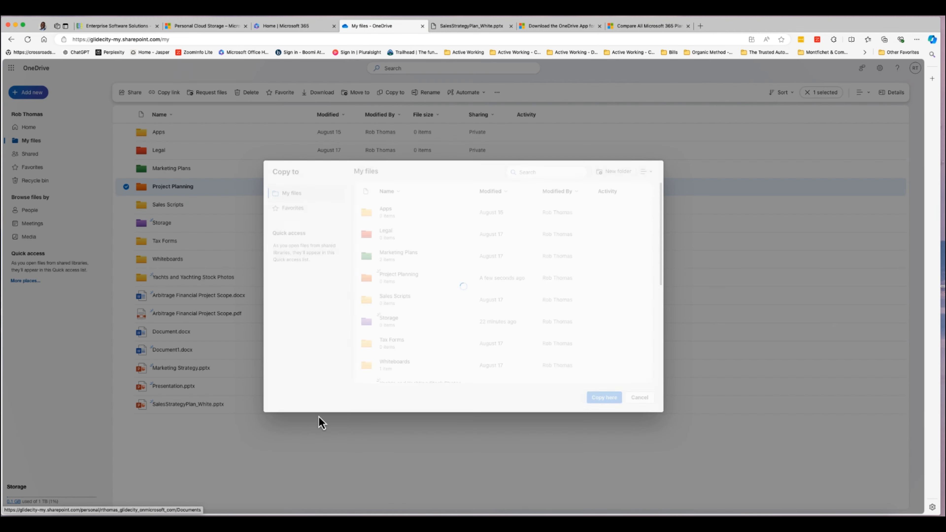
left_click(640, 397)
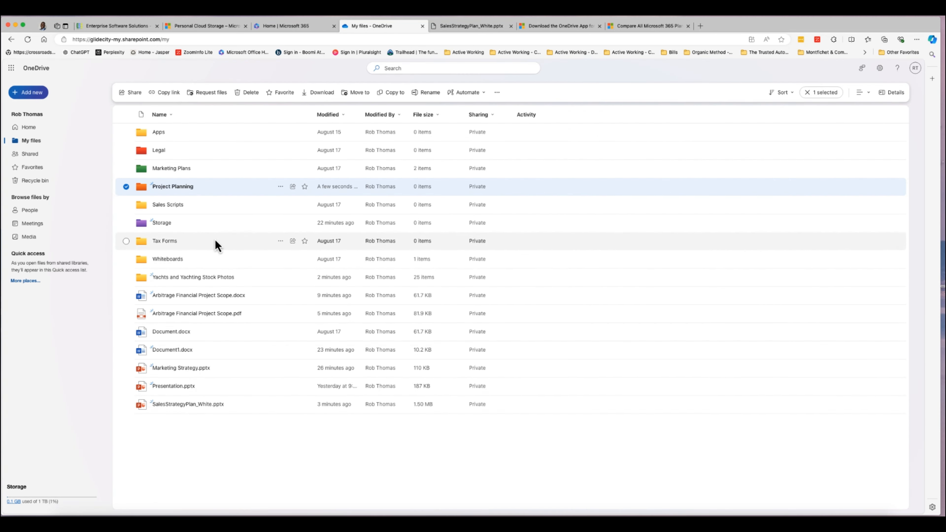
left_click(280, 278)
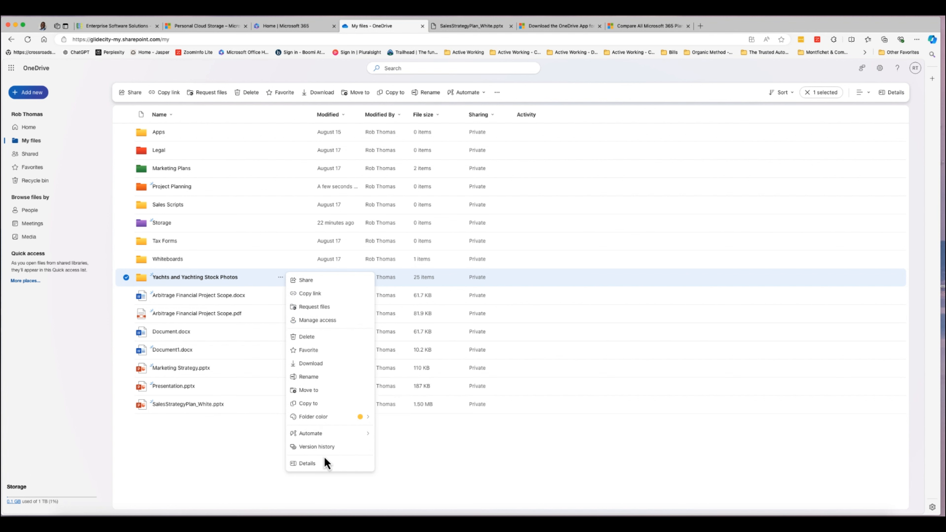
Share the Yachts folder with a first recipient and write the message 'Check out these images'.
left_click(315, 283)
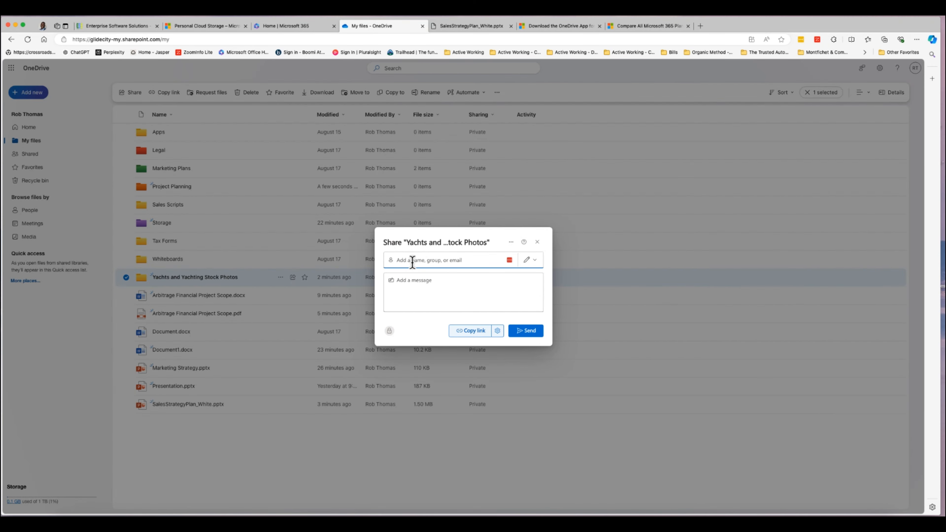
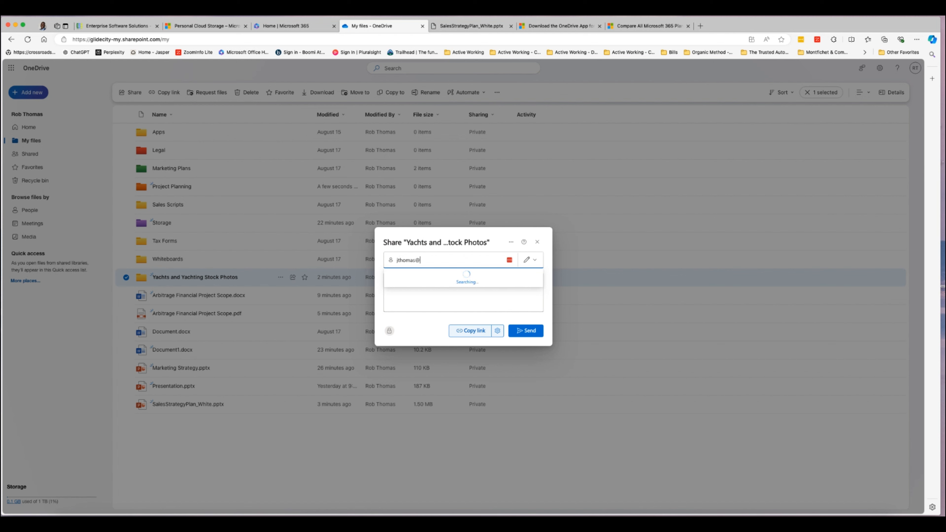
left_click(435, 279)
left_click(418, 288)
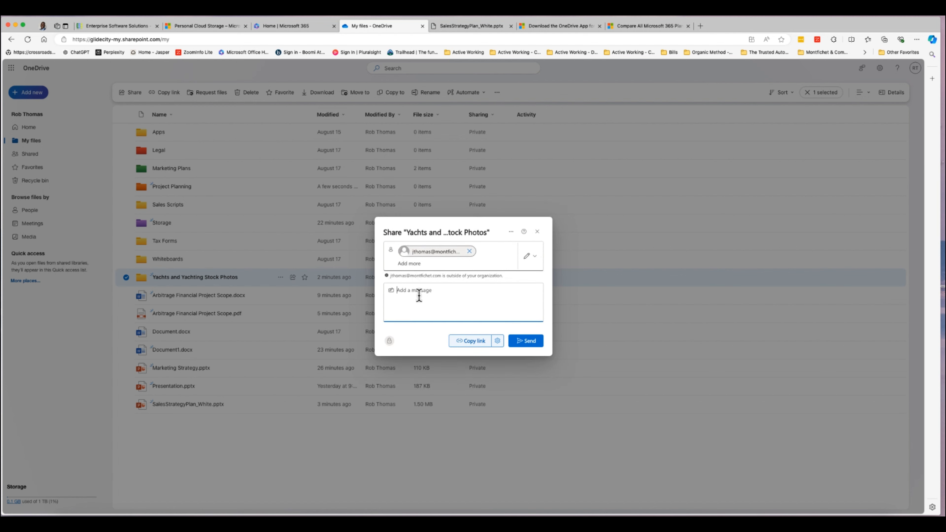
type("XH")
key("BackSpace")
key("BackSpace")
type("CHe")
right_click(402, 290)
left_click(424, 320)
Add a second recipient as editor and send the invitation.
left_click(439, 264)
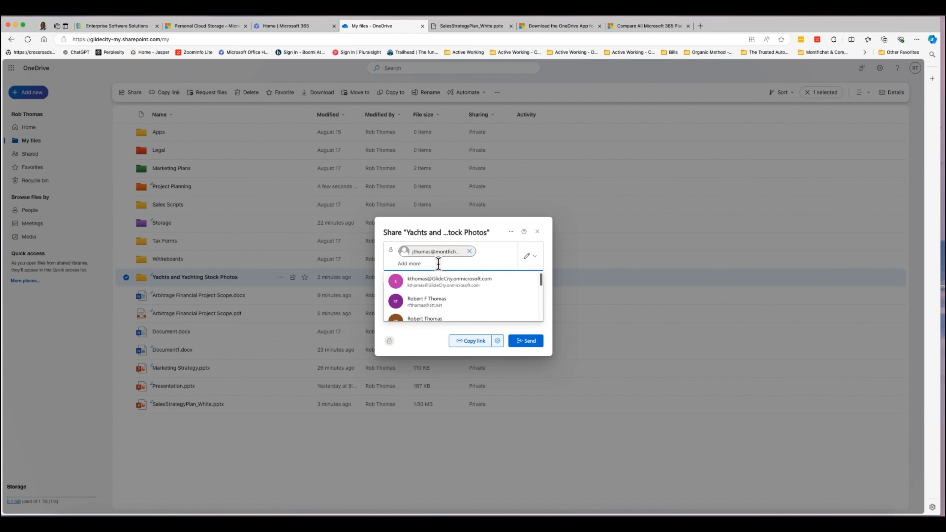
left_click(441, 309)
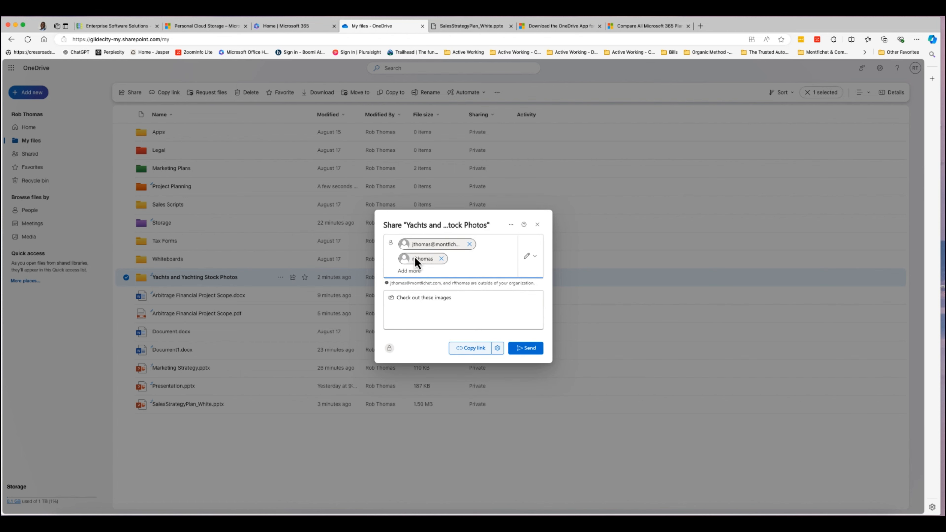
left_click(465, 314)
left_click(527, 356)
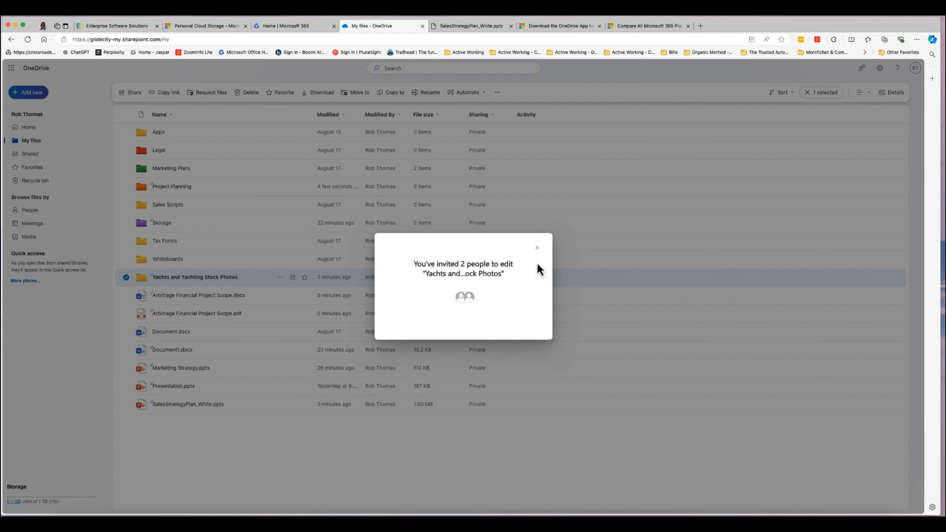
left_click(537, 248)
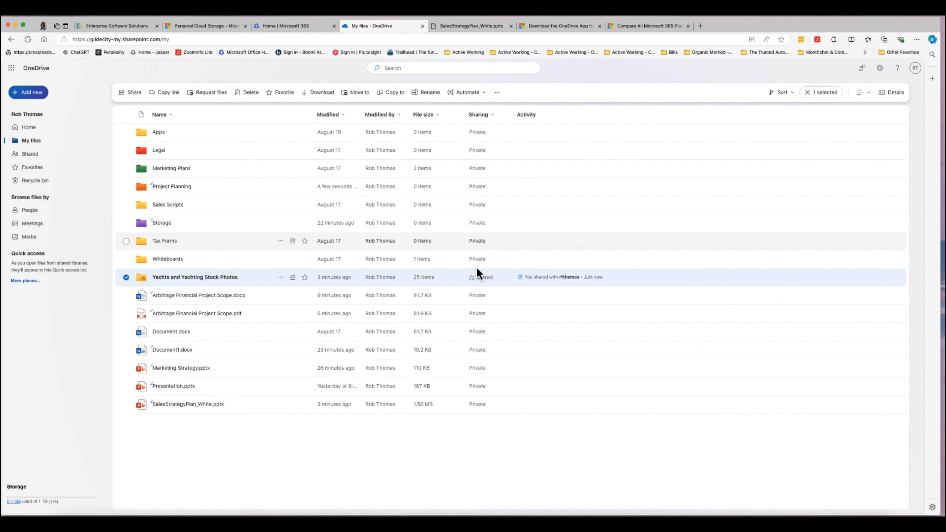
Review the Yachts folder's access list, recipient details and advanced permissions, then close the permissions page.
left_click(280, 277)
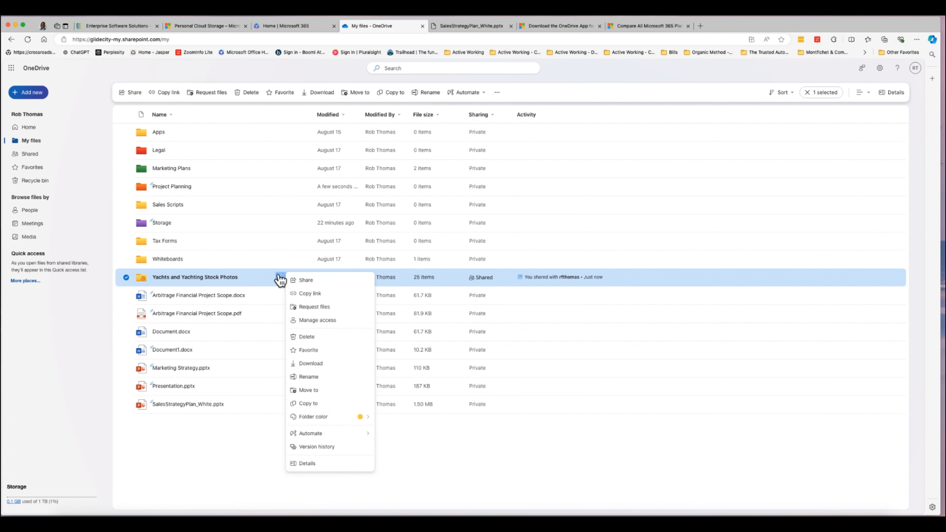
left_click(345, 322)
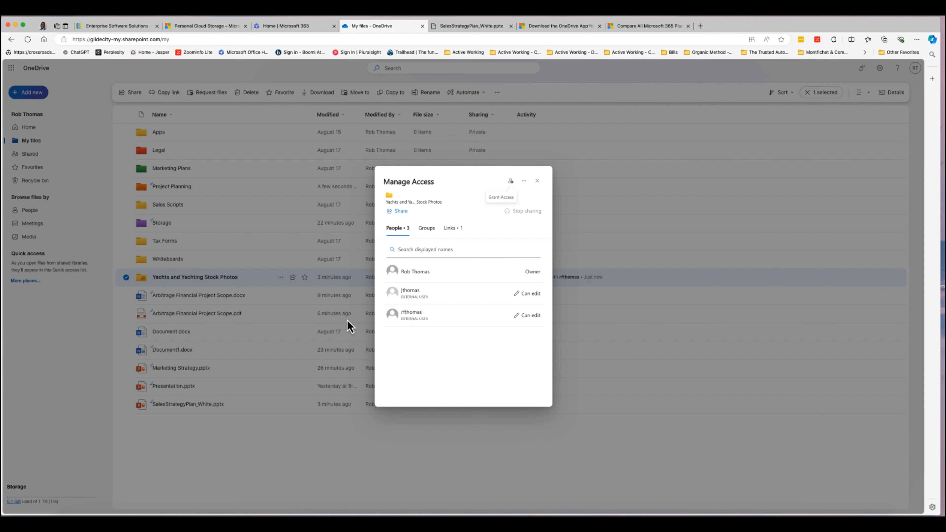
left_click(499, 298)
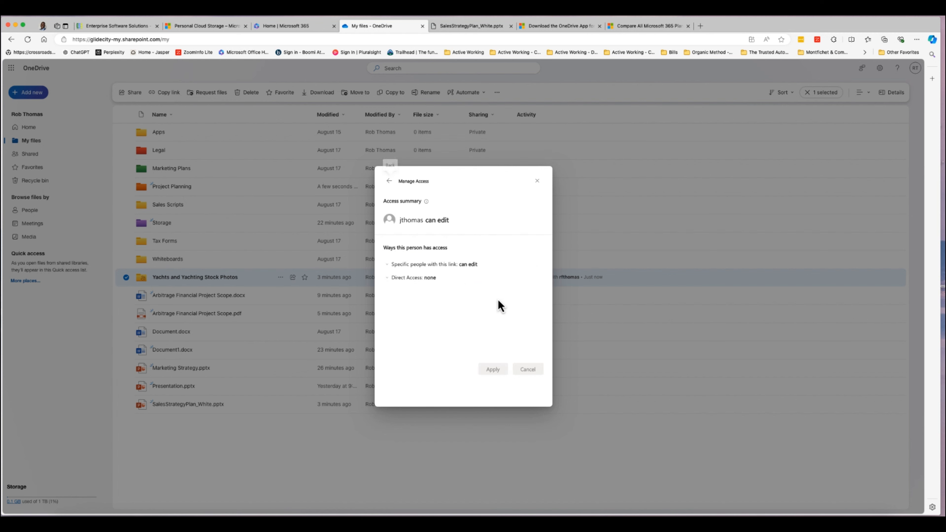
left_click(390, 182)
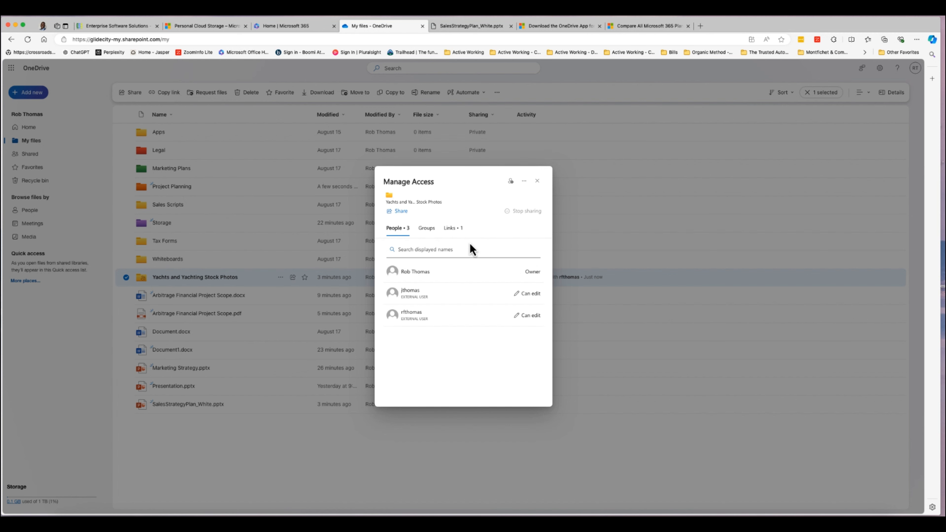
left_click(521, 295)
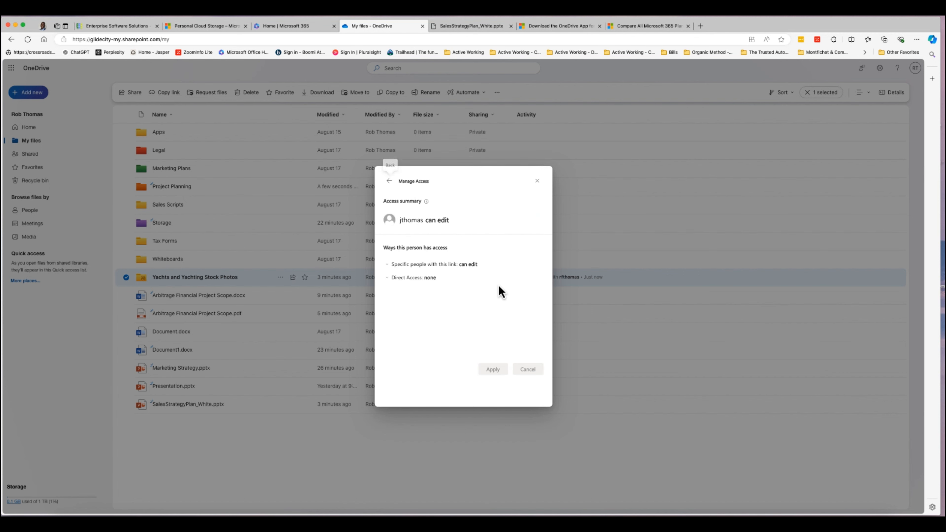
left_click(389, 182)
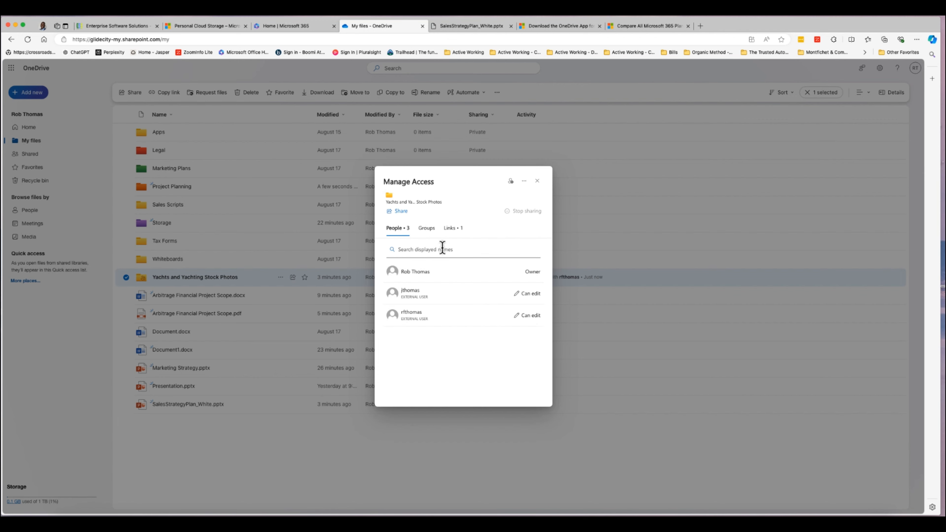
left_click(525, 181)
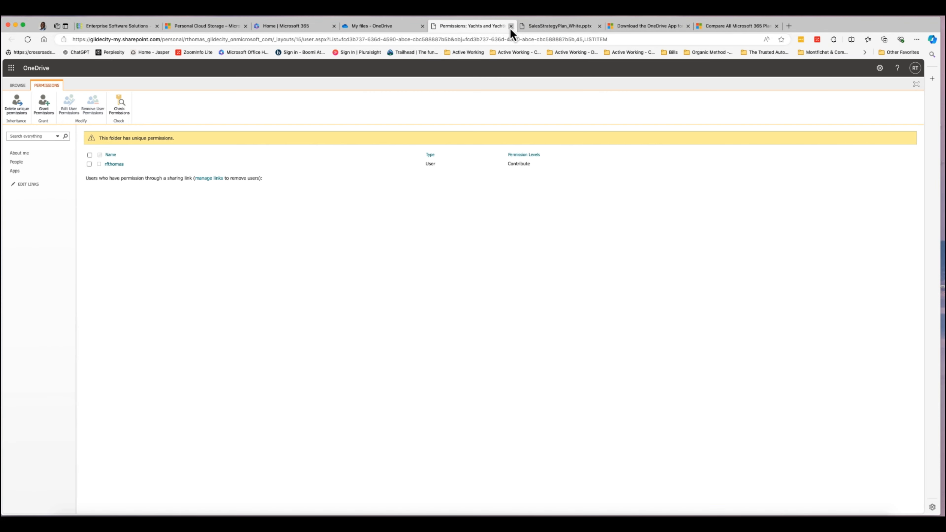
left_click(511, 27)
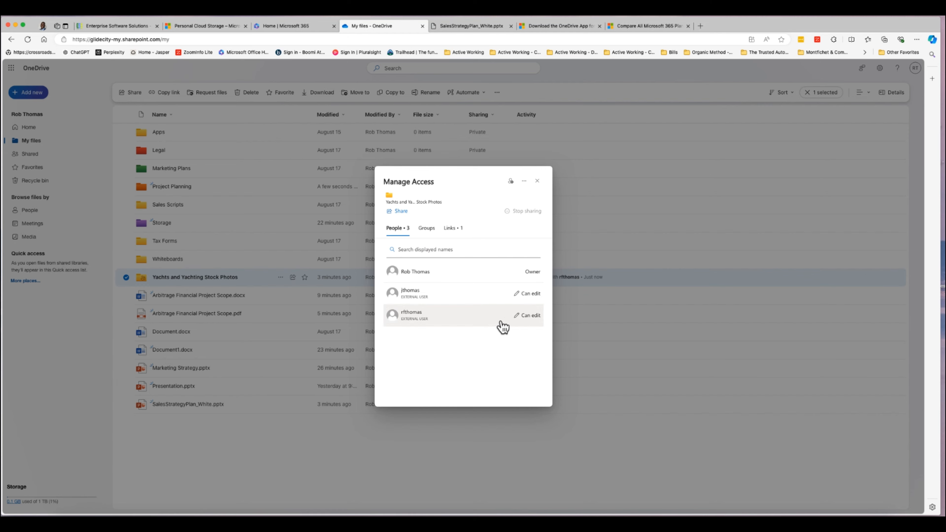
Copy an anyone-can-edit link to the Yachts and Yachting Stock Photos folder.
left_click(537, 181)
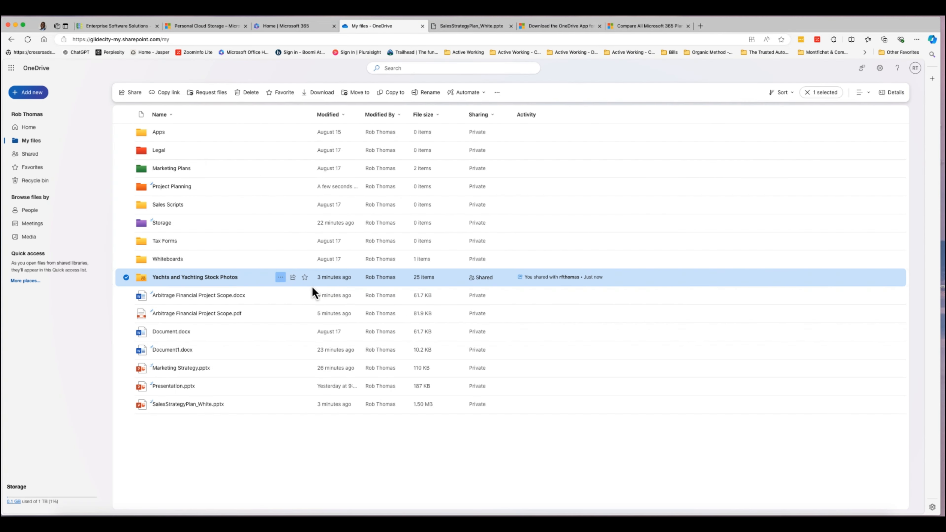
left_click(280, 278)
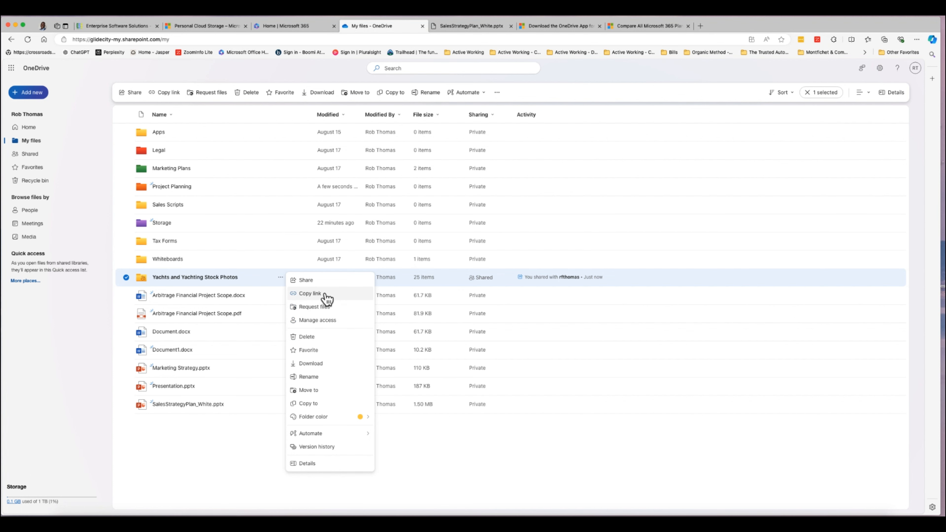
left_click(315, 297)
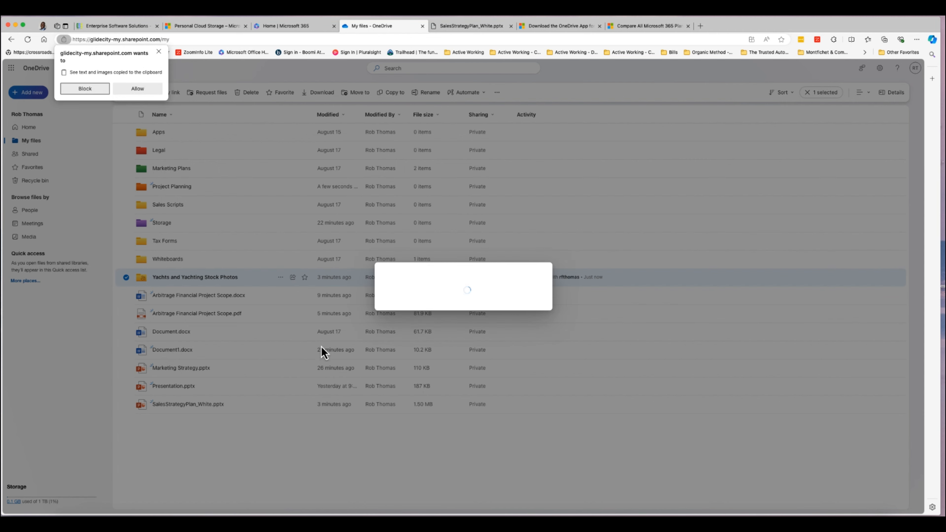
left_click(142, 89)
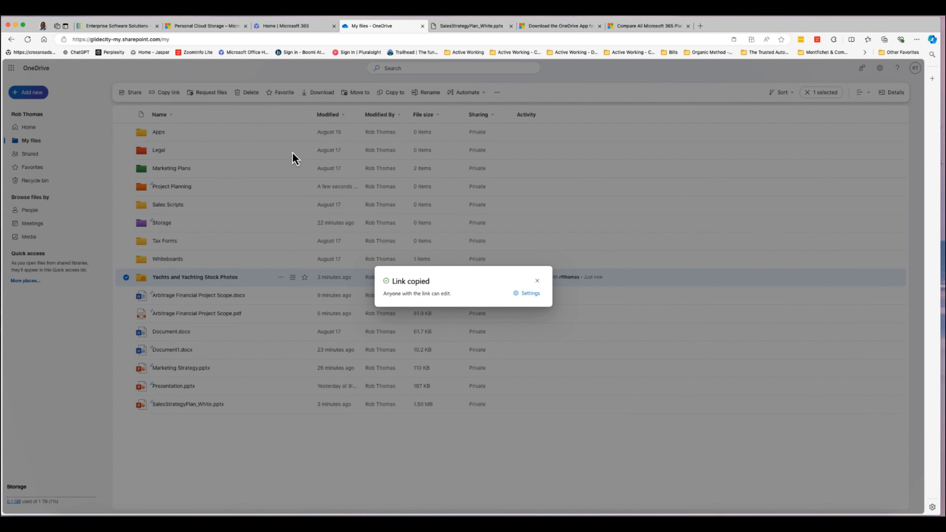
left_click(538, 282)
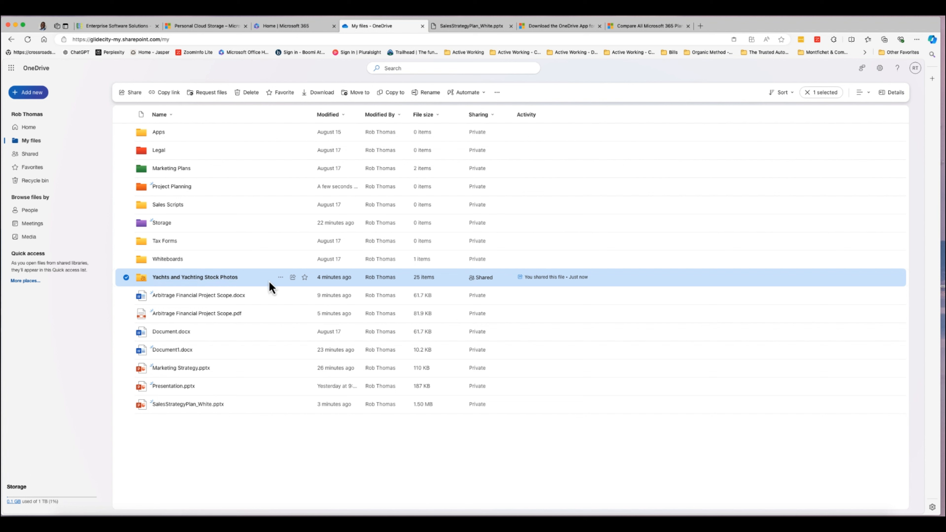
left_click(281, 278)
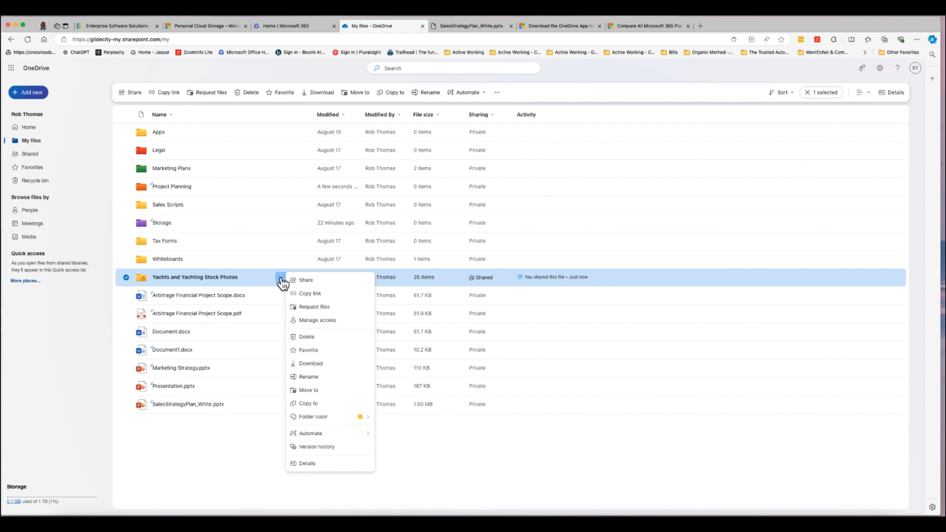
left_click(316, 449)
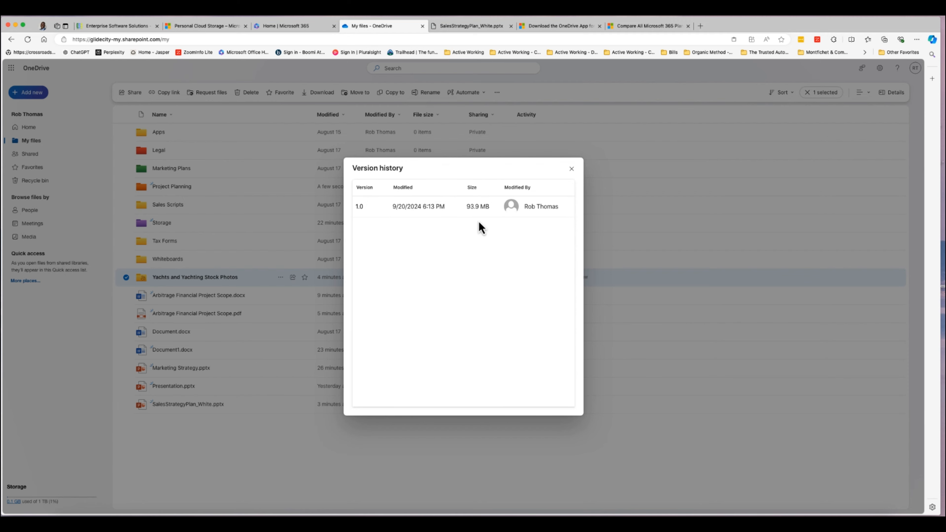
left_click(572, 170)
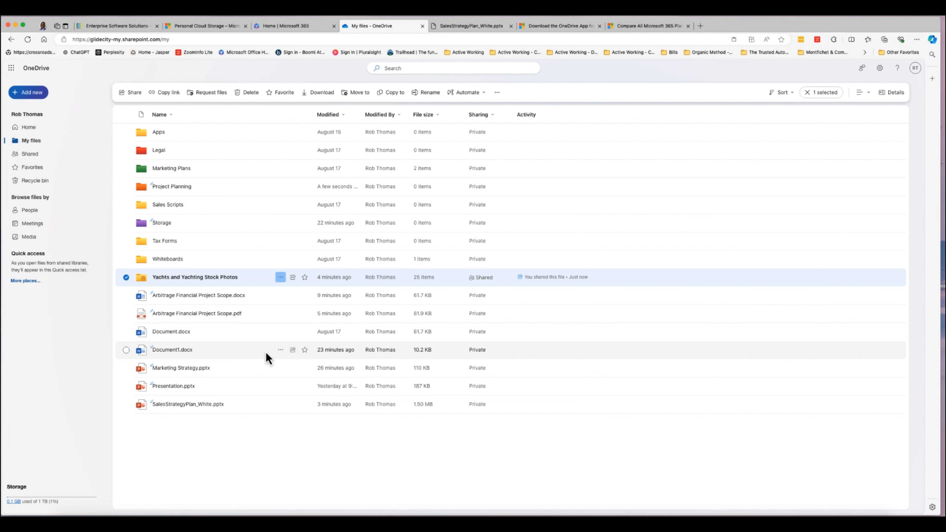
left_click(125, 278)
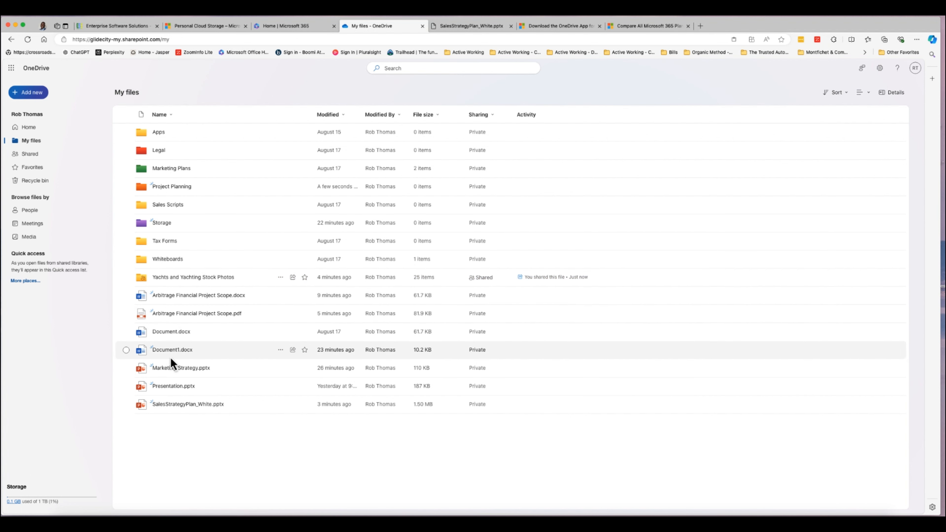
left_click(281, 351)
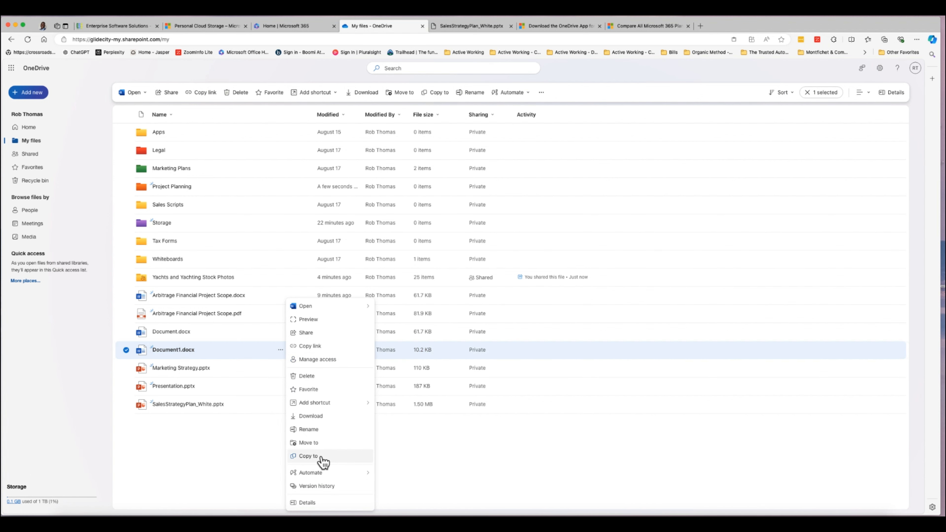
left_click(308, 457)
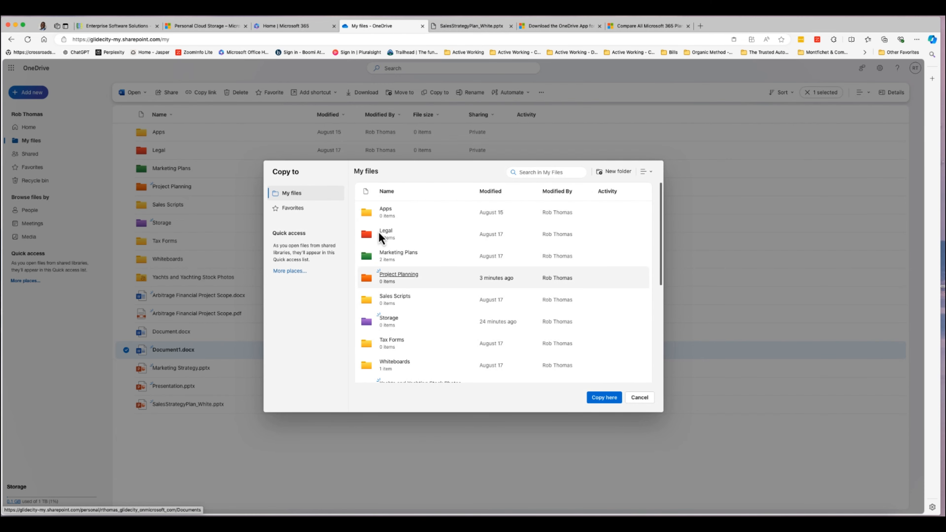
left_click(603, 398)
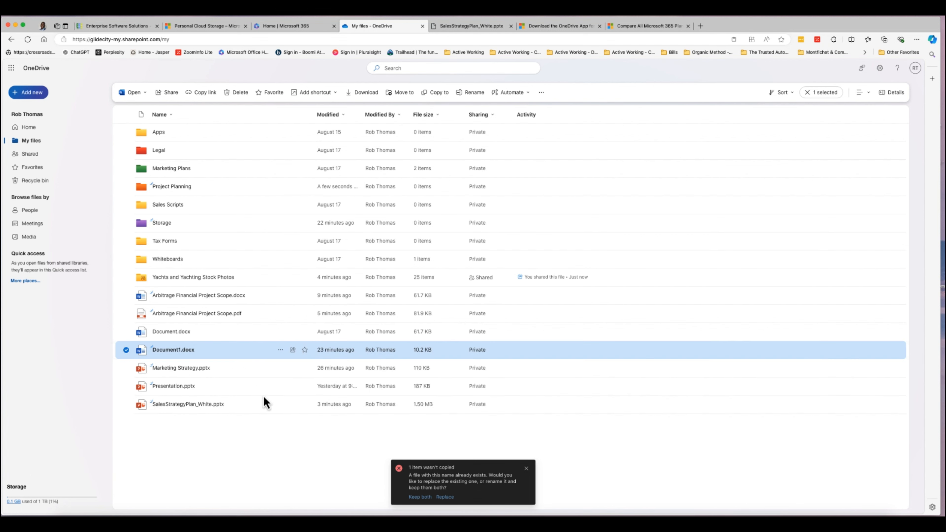
left_click(526, 469)
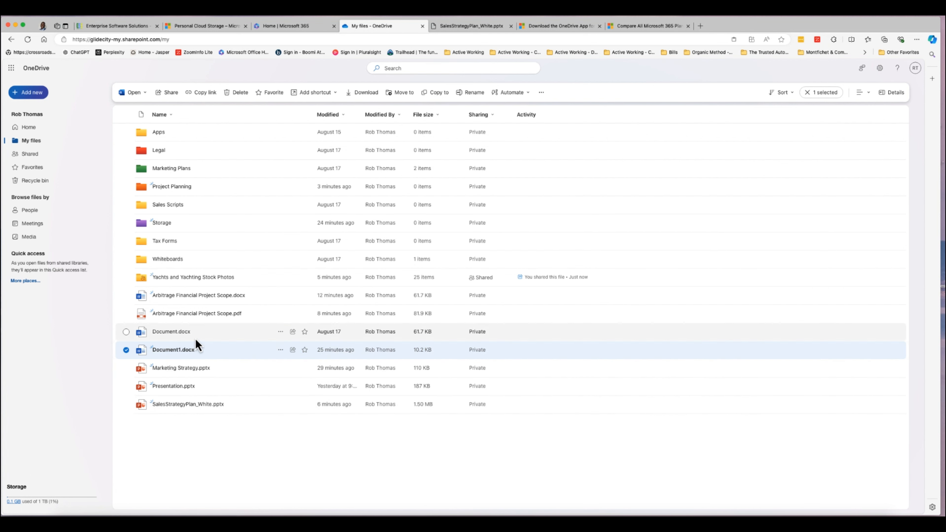
Select Document.docx instead of Document1.docx and delete it to the recycle bin.
left_click(127, 351)
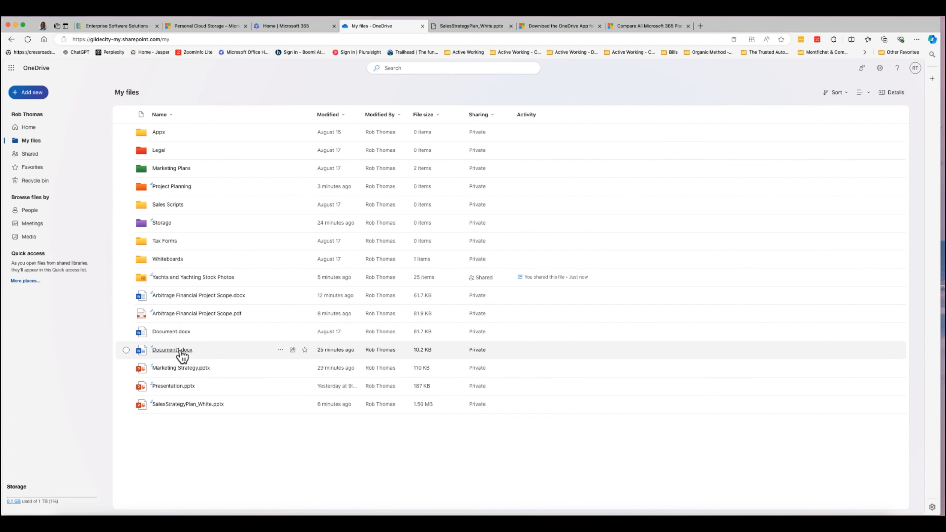
left_click(128, 333)
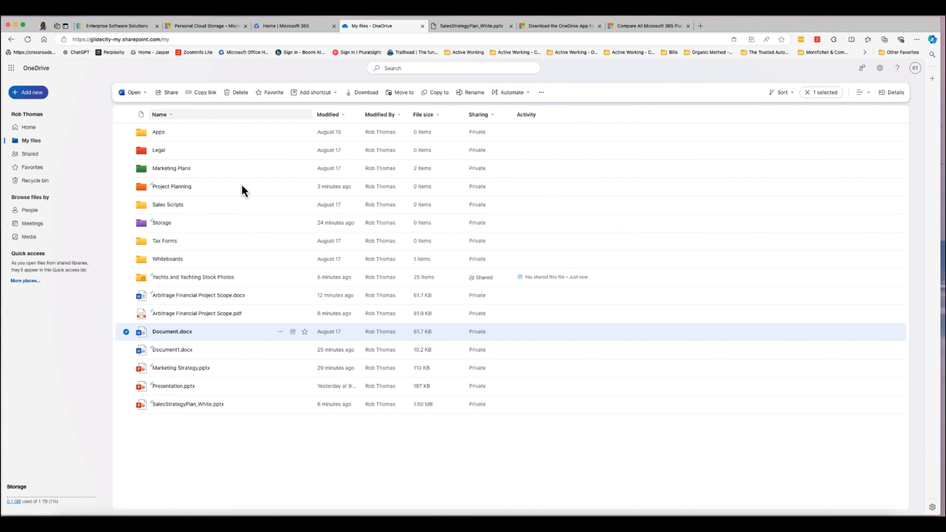
left_click(281, 331)
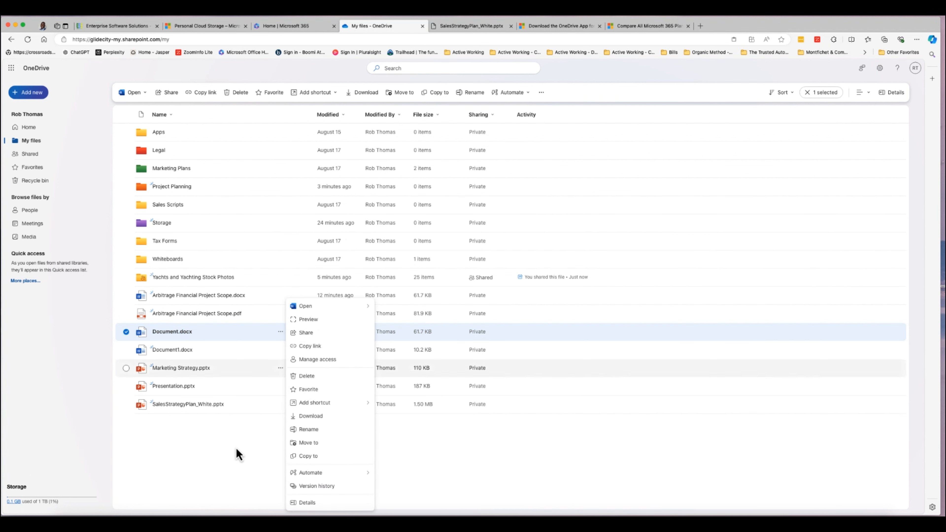
left_click(252, 413)
left_click(281, 336)
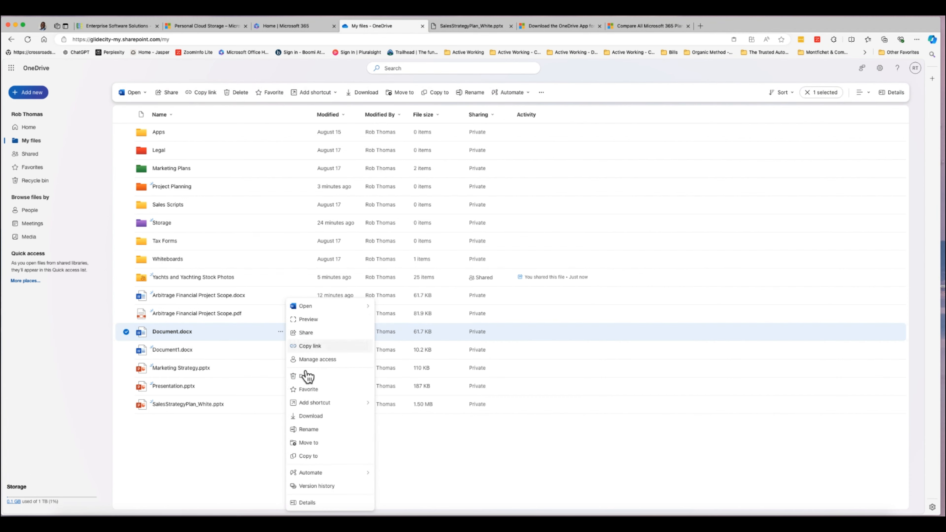
left_click(309, 377)
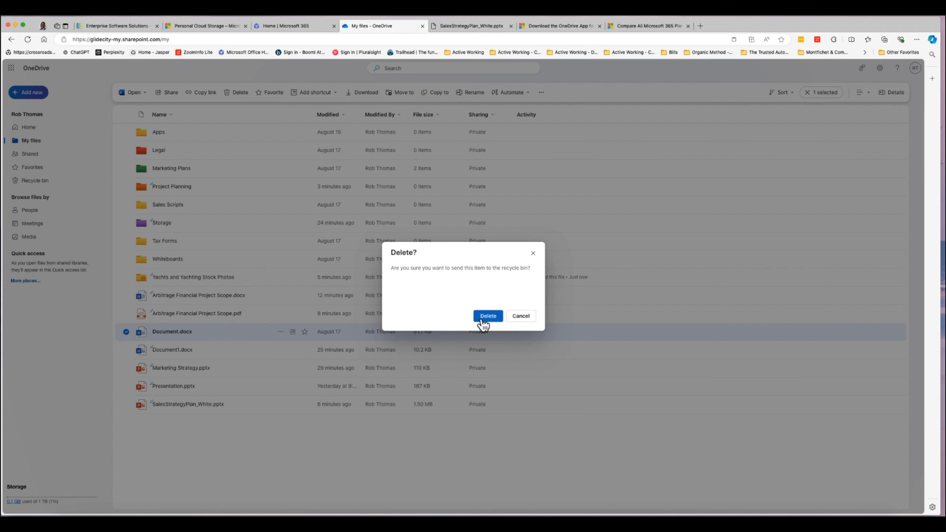
left_click(481, 317)
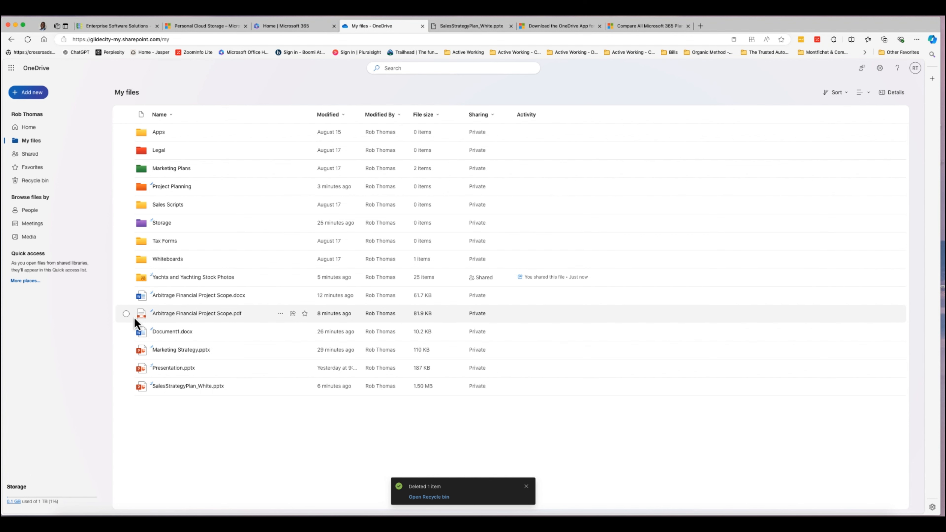
Permanently delete Document.docx from the recycle bin.
left_click(45, 182)
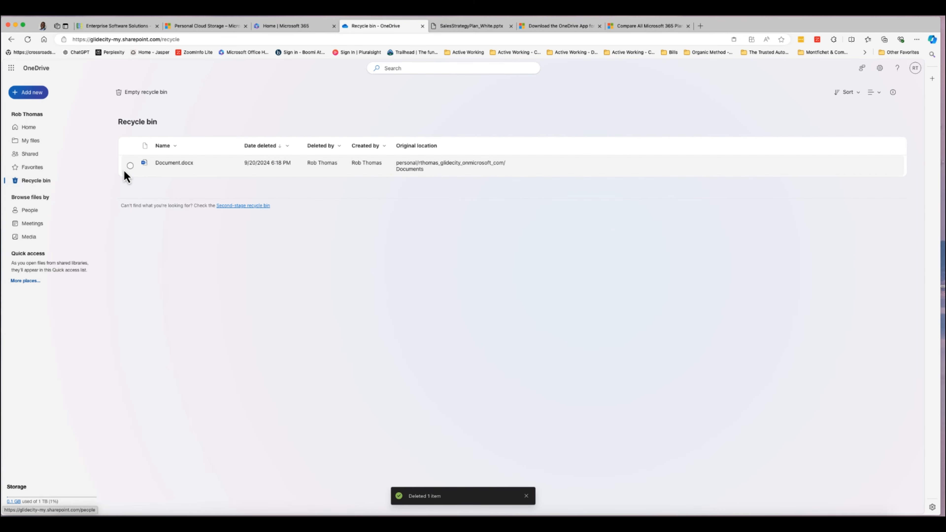
left_click(130, 166)
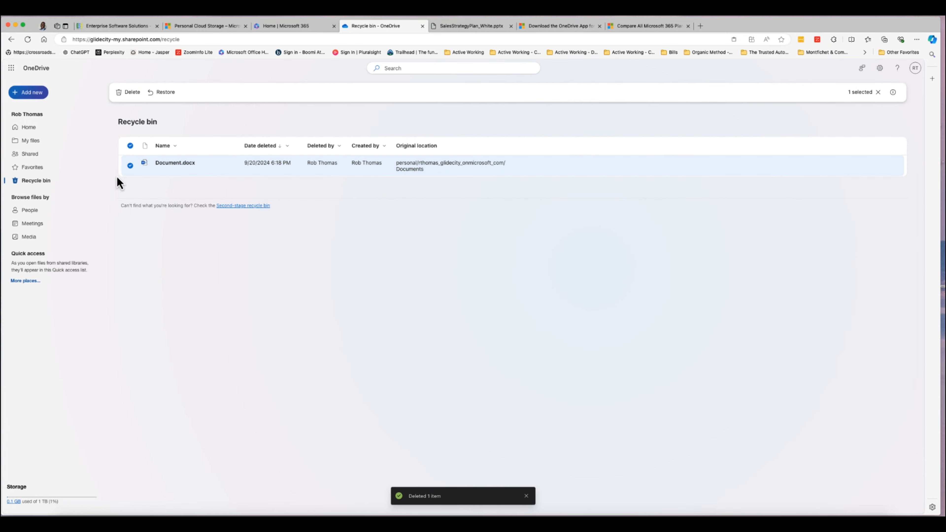
left_click(163, 93)
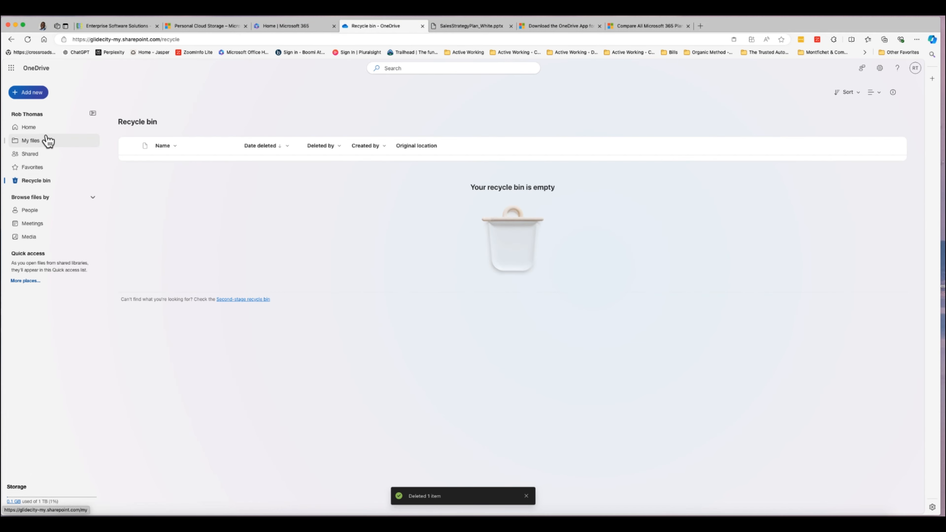
Create a new Word document, Document2.docx, type 'trash' in it, and close it.
left_click(34, 93)
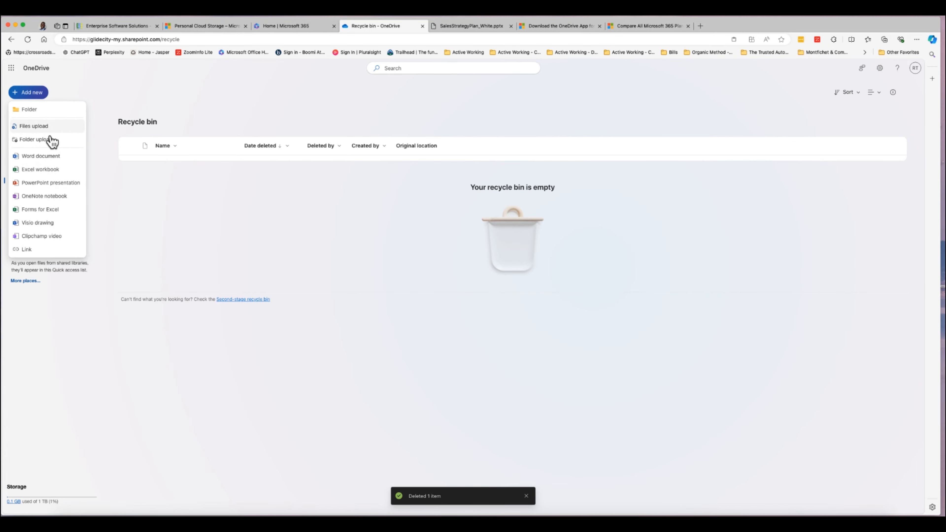
left_click(56, 156)
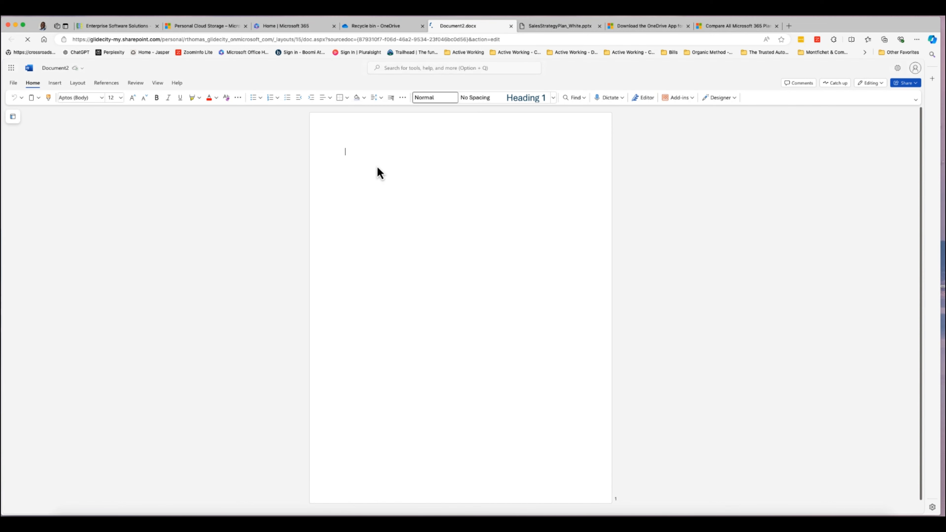
type("trash")
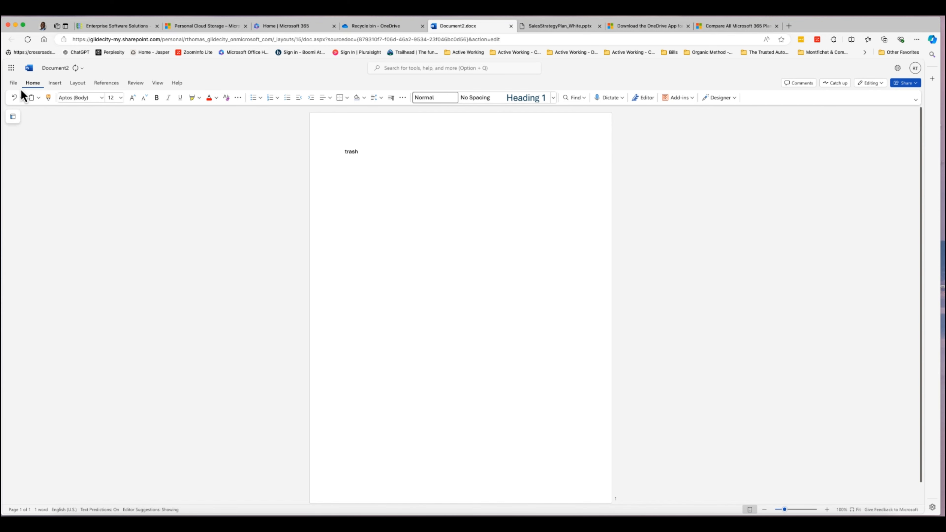
left_click(14, 84)
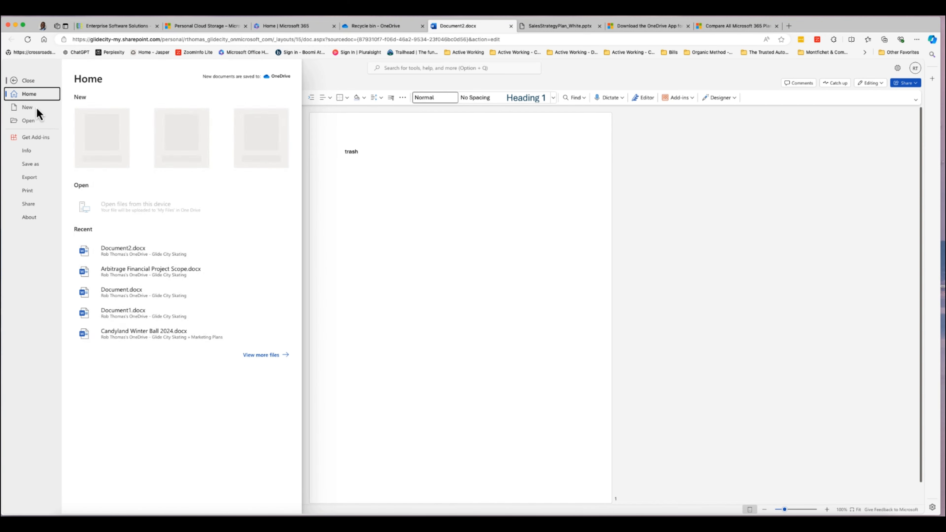
left_click(421, 223)
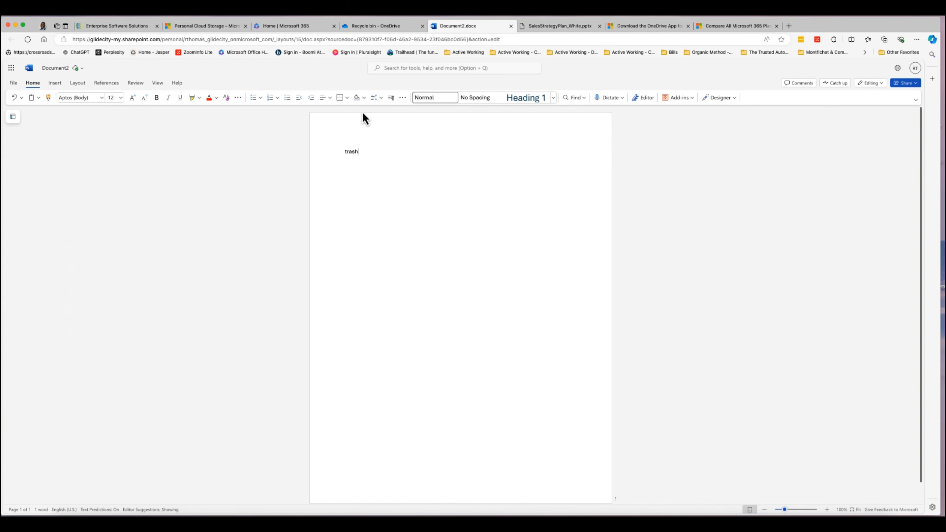
left_click(511, 27)
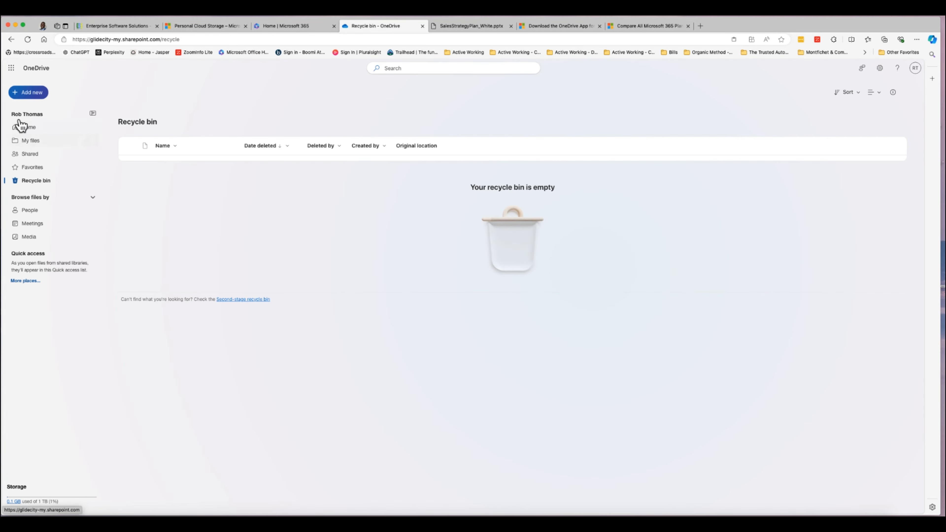
left_click(26, 143)
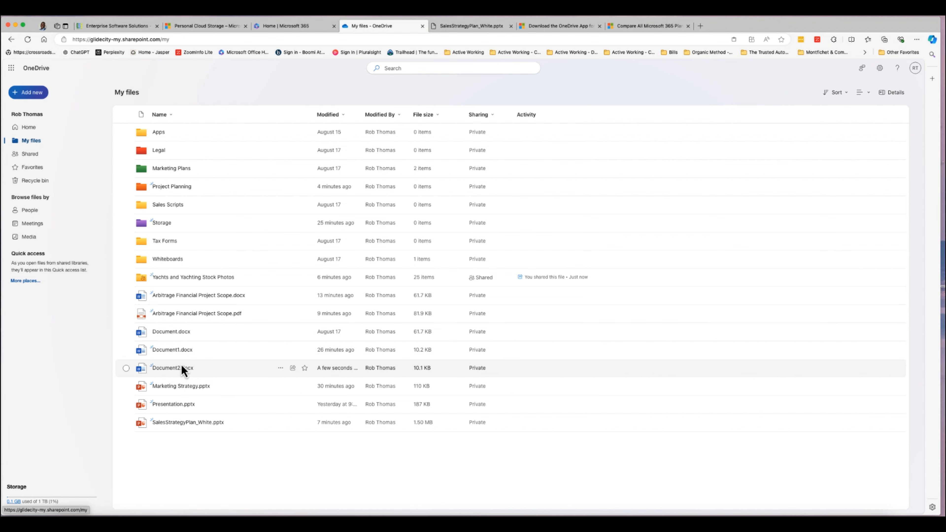
left_click(131, 371)
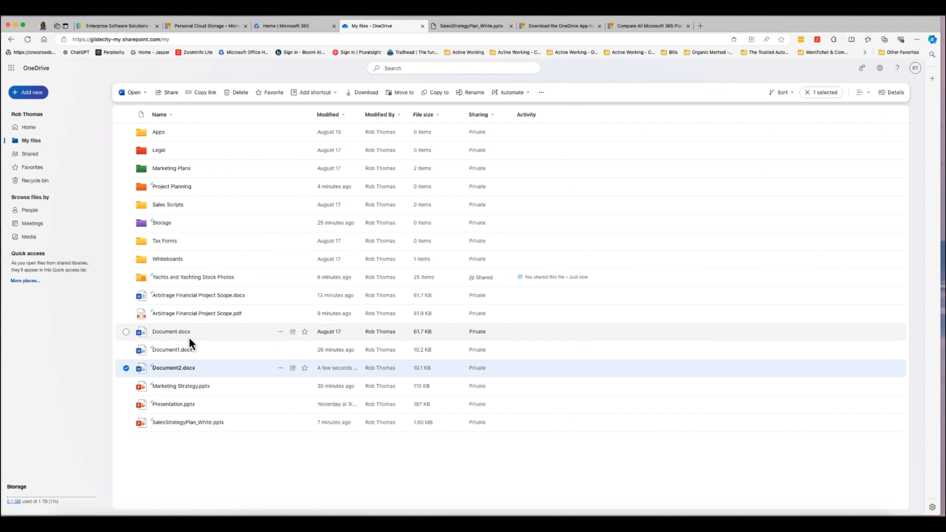
left_click(238, 93)
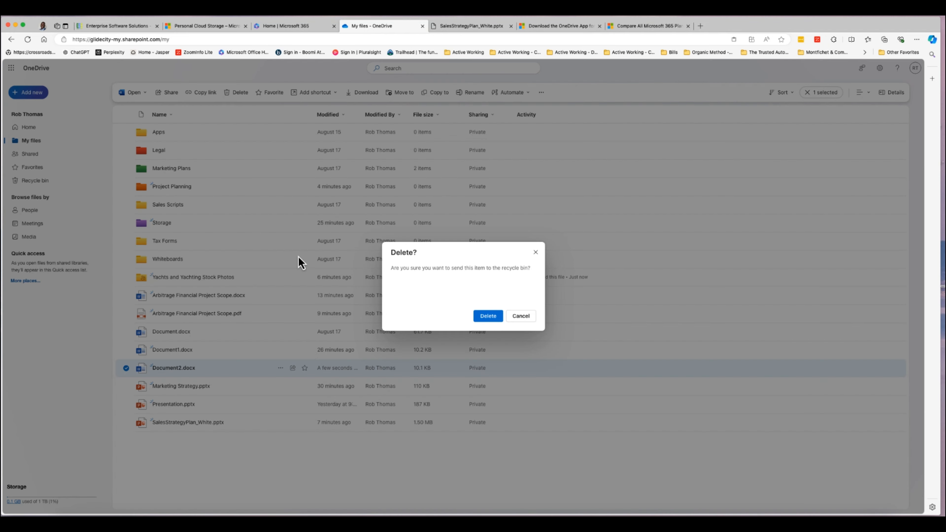
left_click(493, 317)
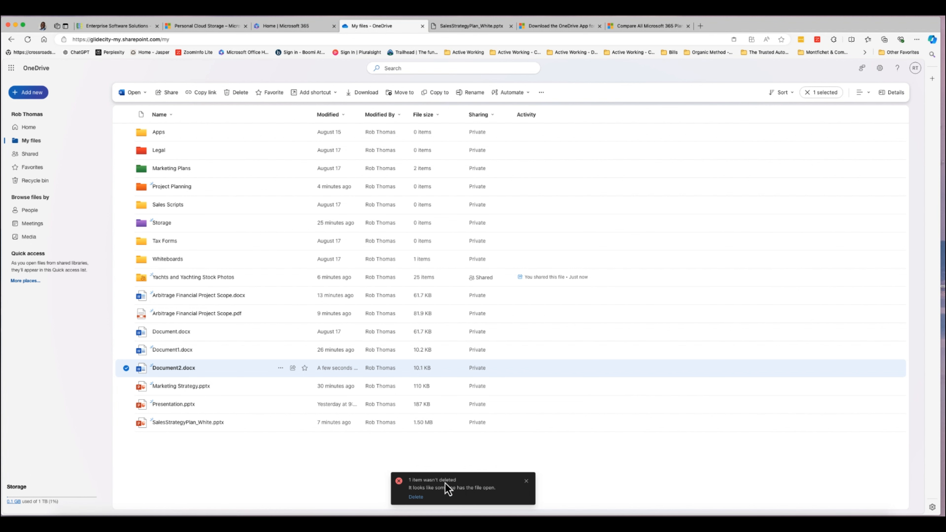
left_click(527, 483)
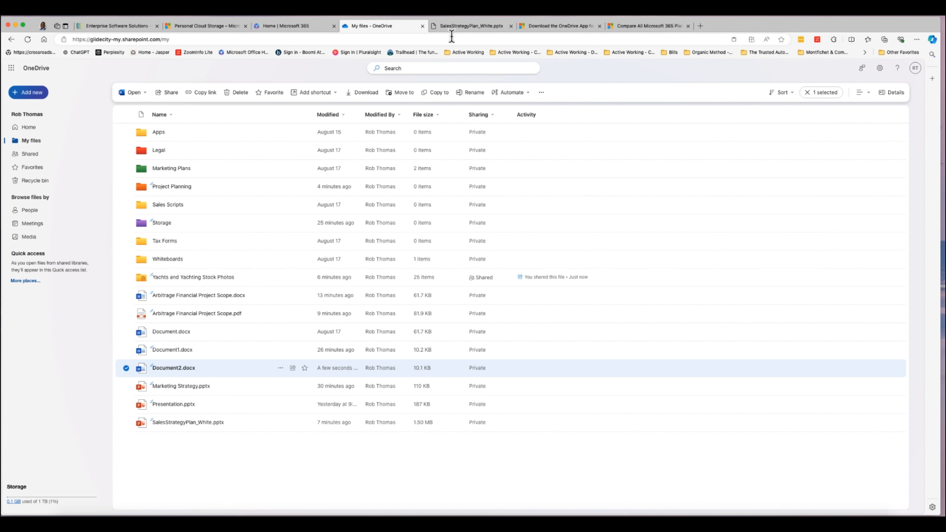
Close the SalesStrategyPlan_White presentation and briefly open then close Document2.docx.
left_click(499, 29)
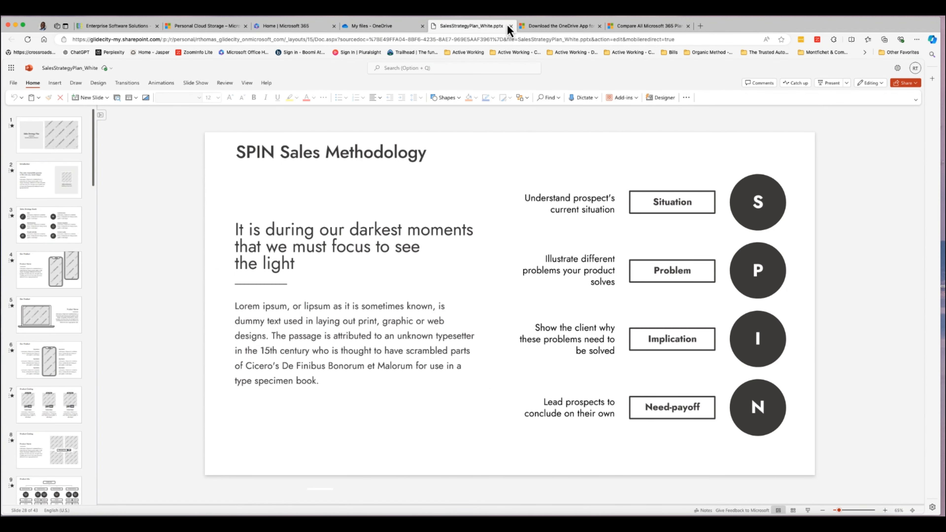
left_click(511, 25)
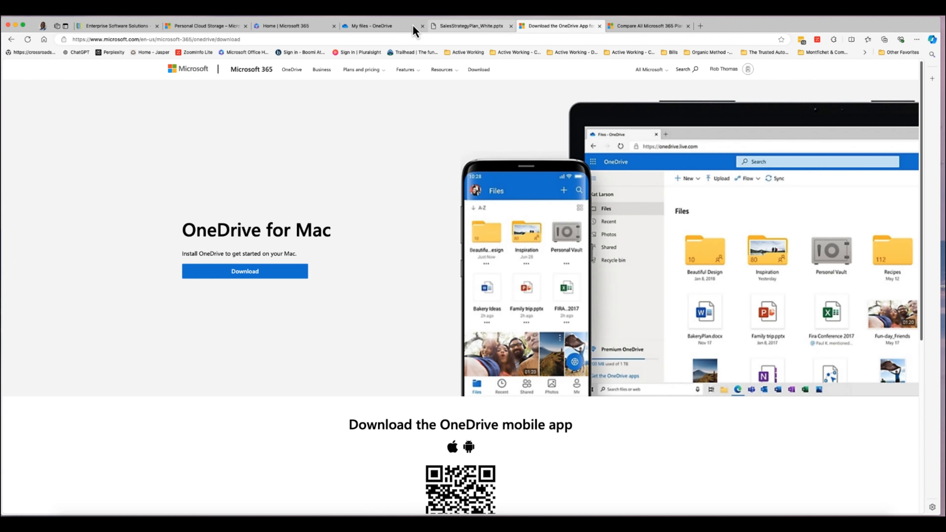
left_click(399, 26)
left_click(212, 465)
left_click(179, 373)
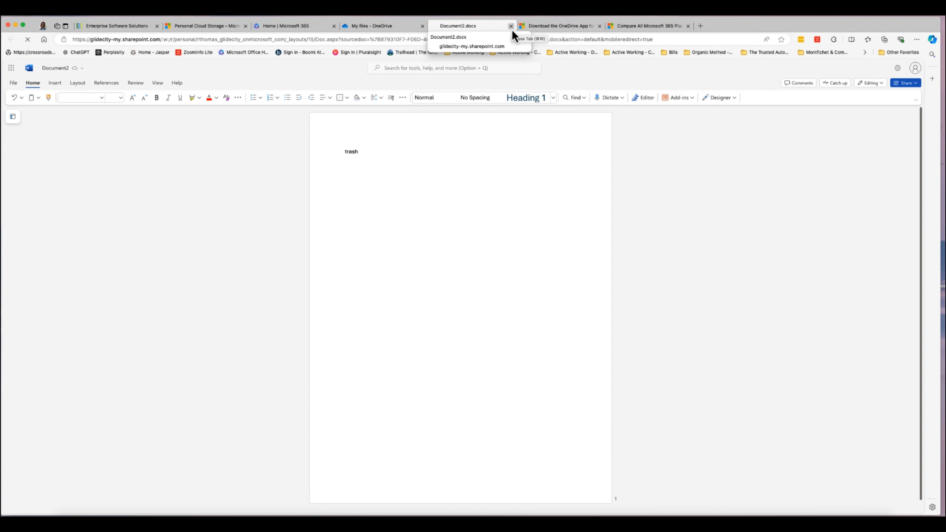
left_click(512, 29)
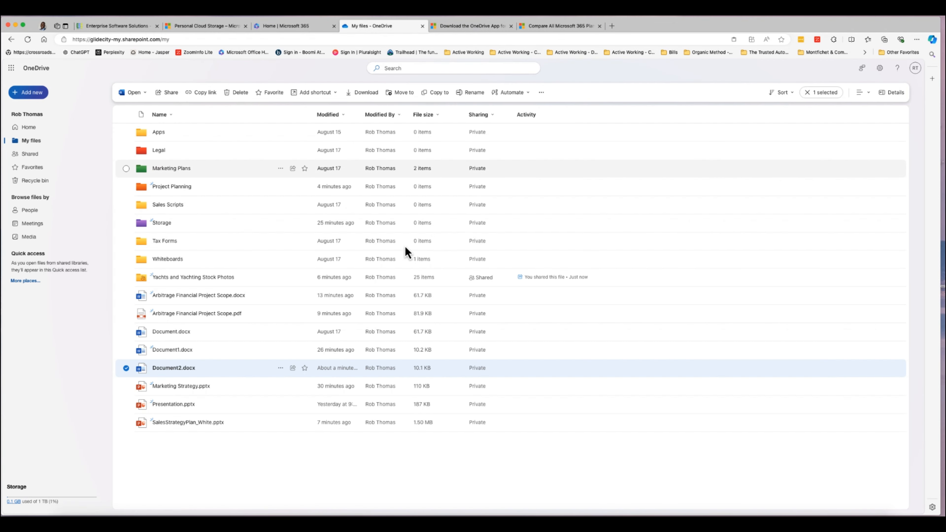
Delete Document2.docx from My files and view it in the recycle bin.
left_click(126, 368)
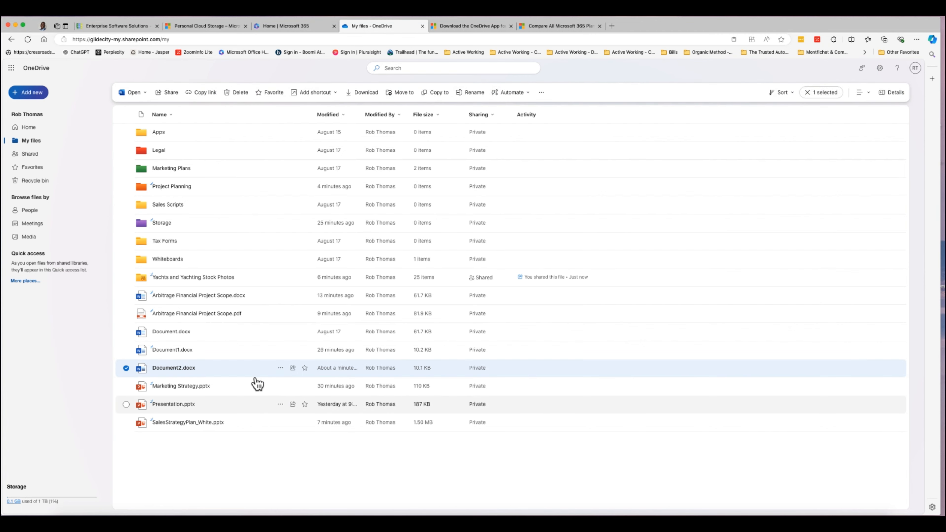
left_click(242, 93)
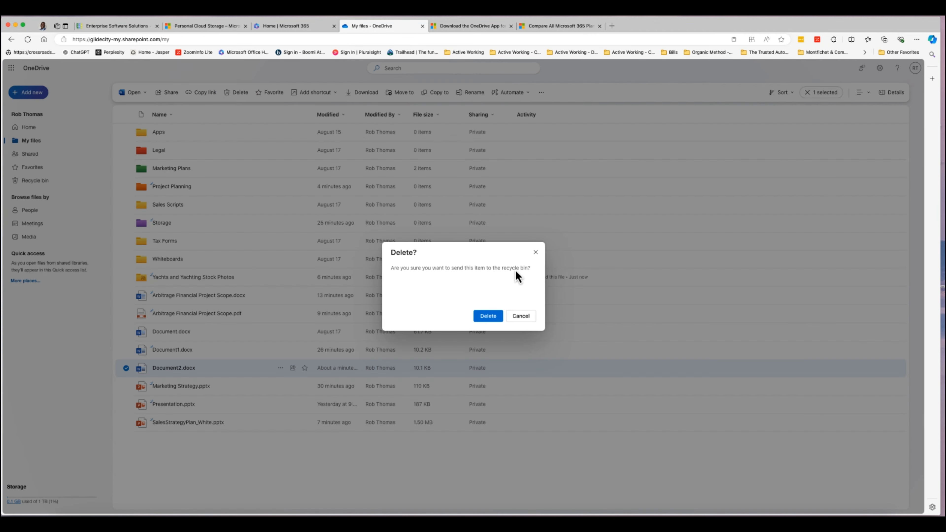
left_click(485, 317)
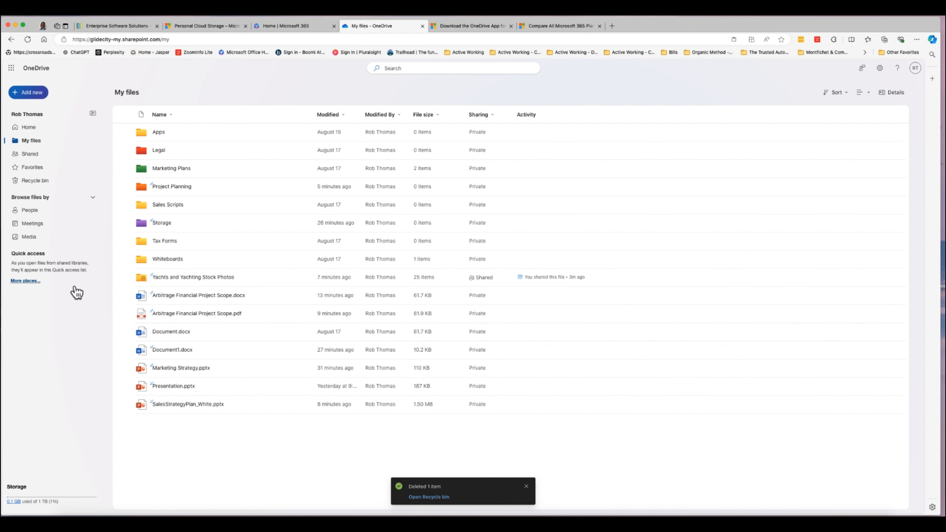
left_click(39, 182)
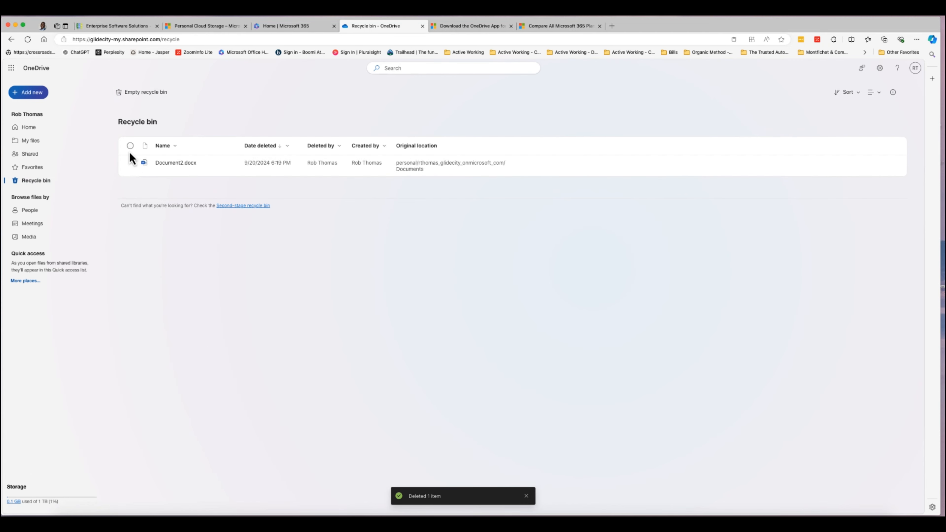
Select Document2.docx in the recycle bin and permanently delete it.
left_click(130, 146)
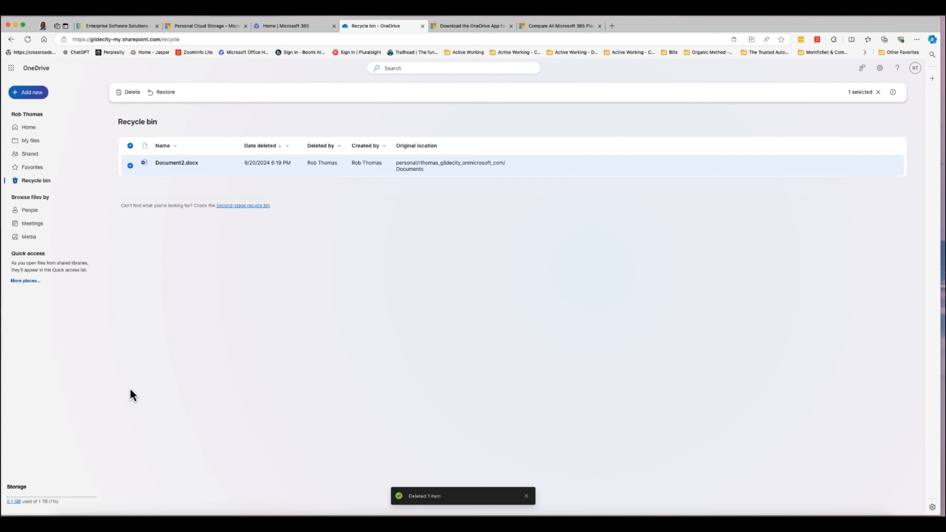
left_click(131, 99)
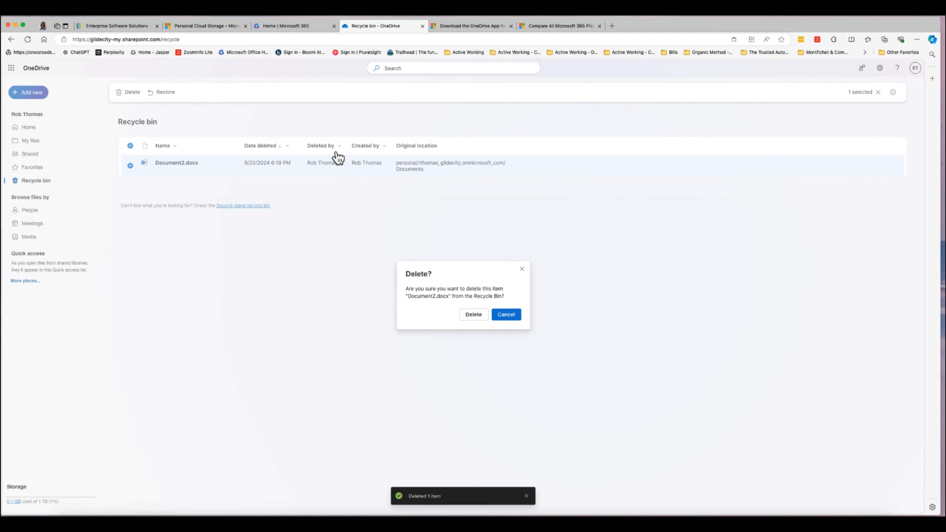
left_click(475, 316)
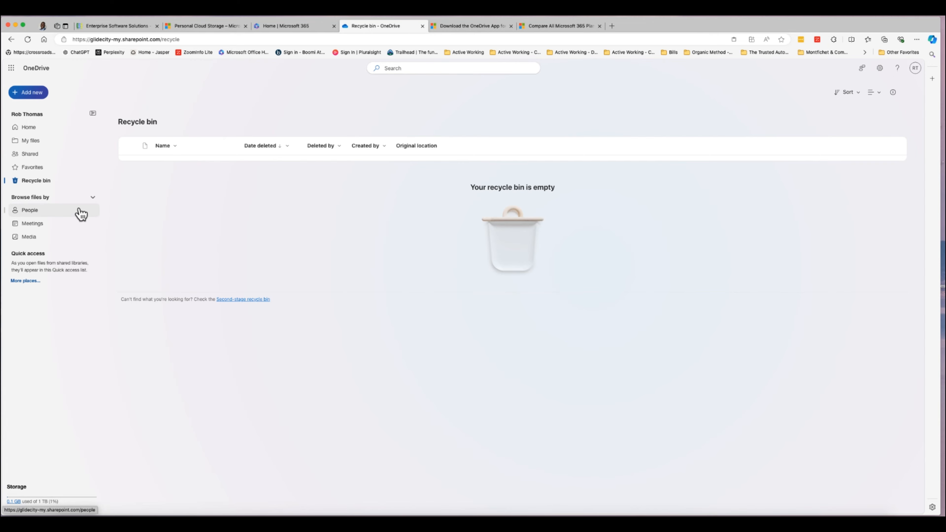
Download the OneDrive for Mac installer, then open the synced OneDrive folder from the Dock.
left_click(461, 29)
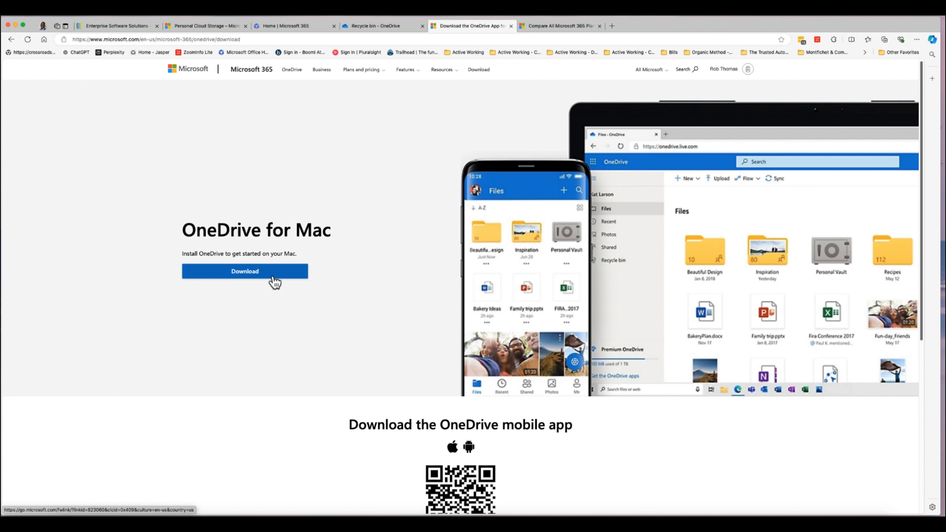
left_click(259, 277)
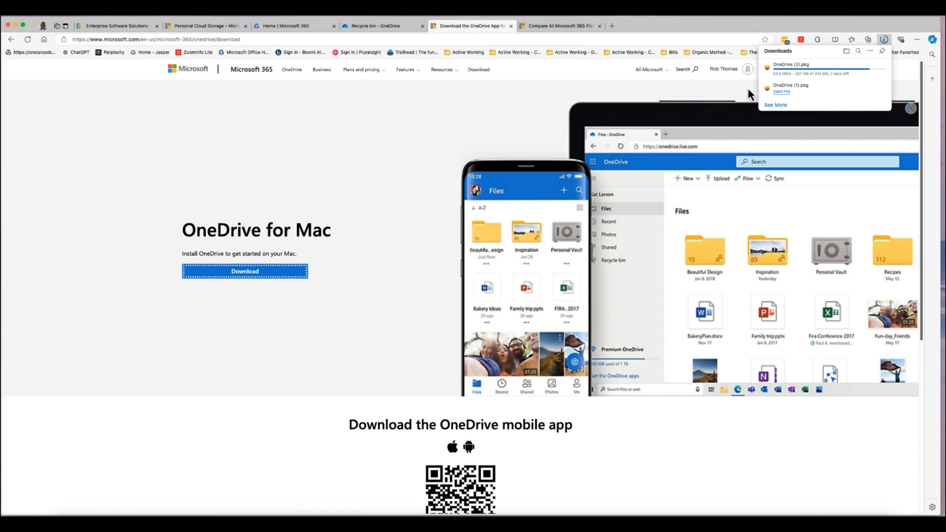
left_click(405, 168)
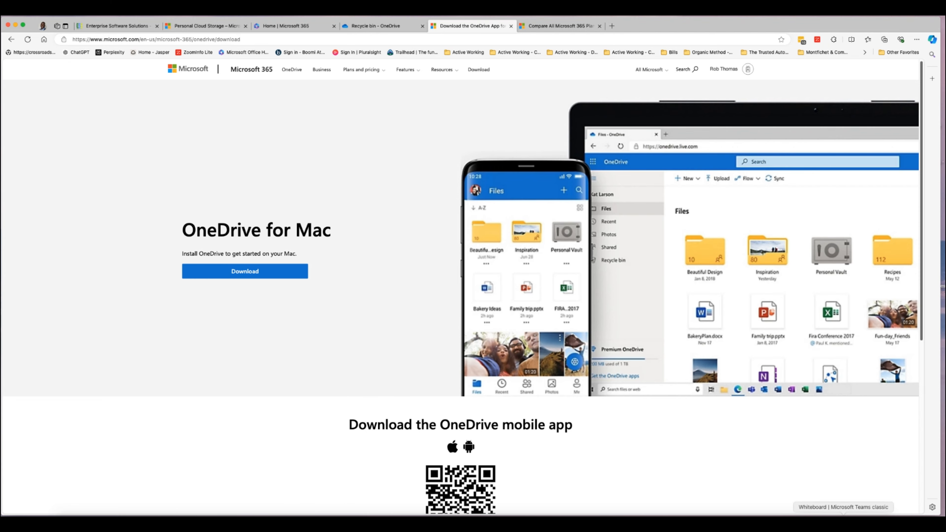
left_click(861, 525)
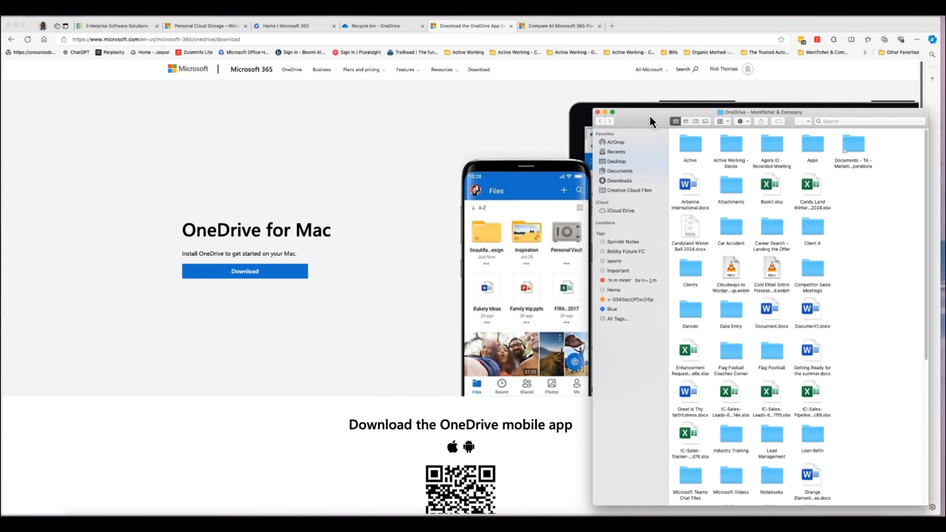
Drag the OneDrive folder's Finder window down toward the bottom-right corner, clear of the download page.
mouse_move(650, 115)
left_mouse_down()
mouse_move(623, 109)
mouse_move(661, 144)
mouse_move(654, 123)
left_mouse_up()
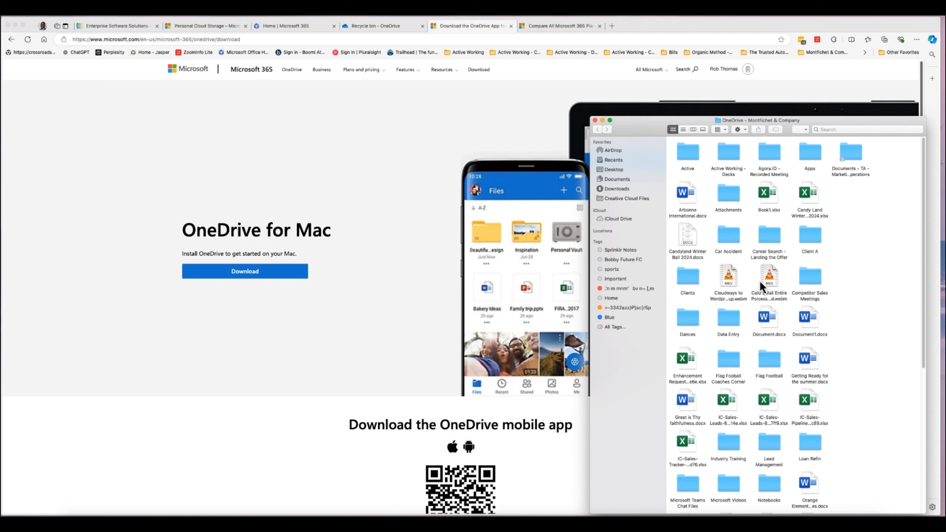
left_click_drag(630, 130, 651, 474)
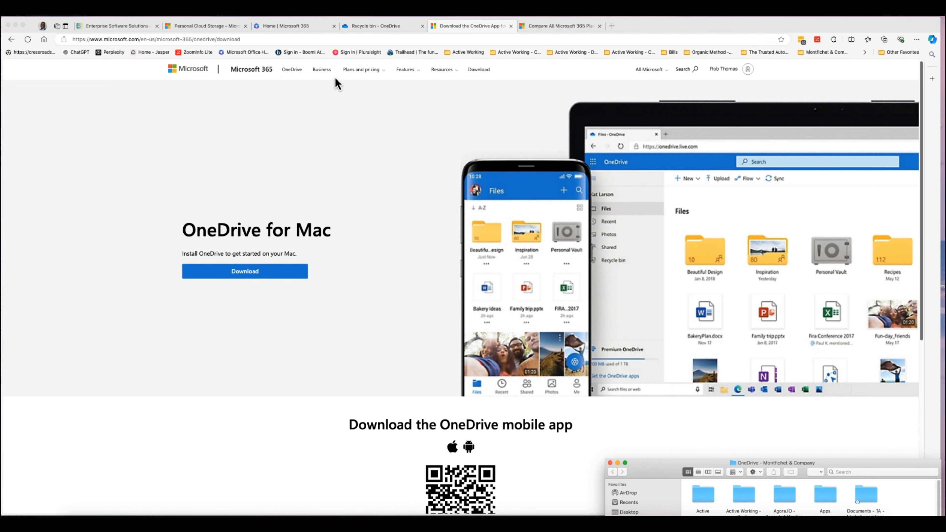
Leave the Microsoft 365 home page and show the OneDrive web My files list again.
left_click(289, 27)
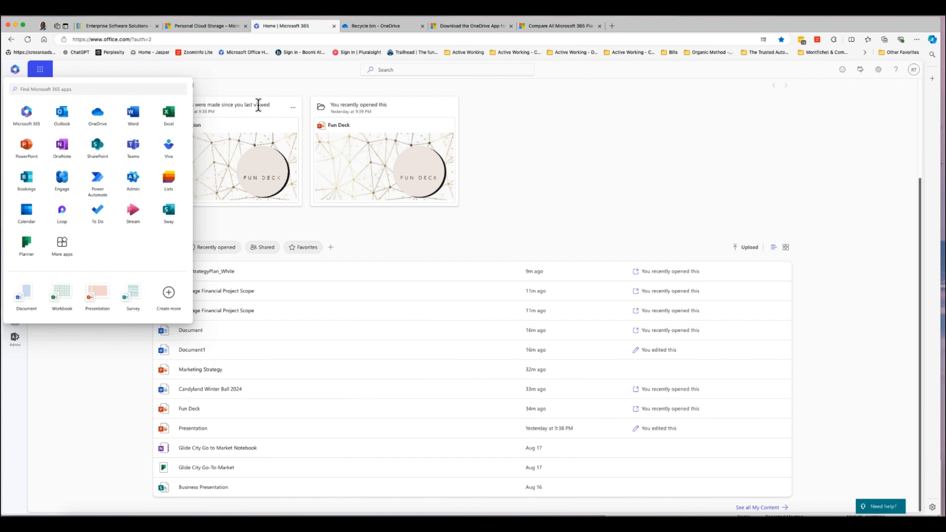
left_click(240, 87)
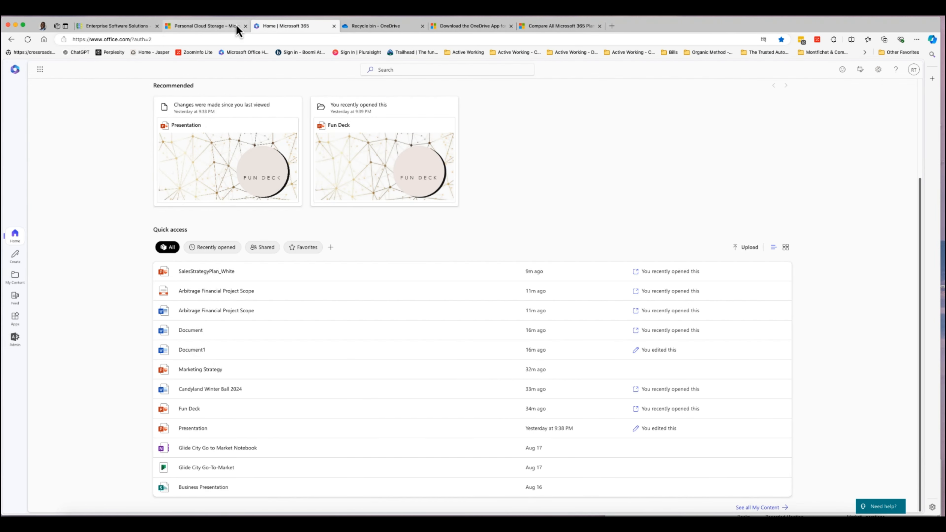
left_click(371, 24)
left_click(34, 142)
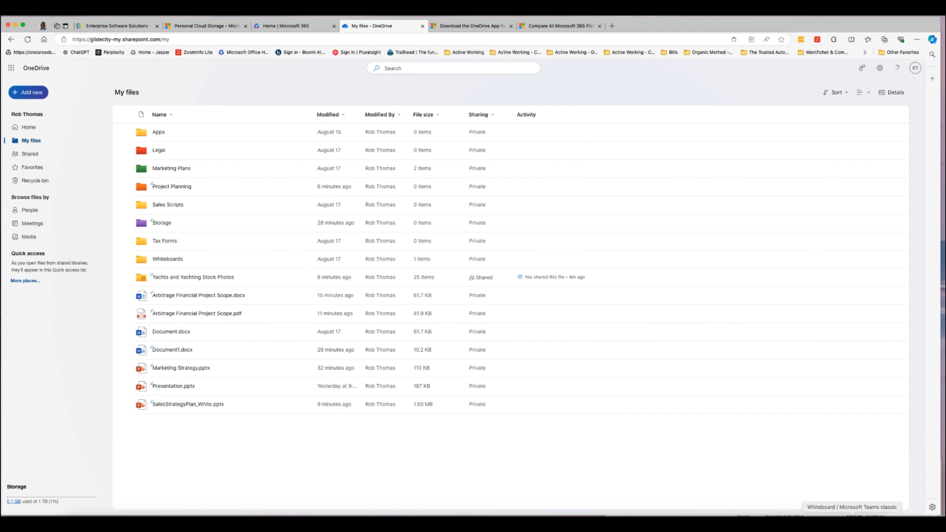
Place the Finder OneDrive folder over the web My files list, with the account menu open.
left_click(886, 517)
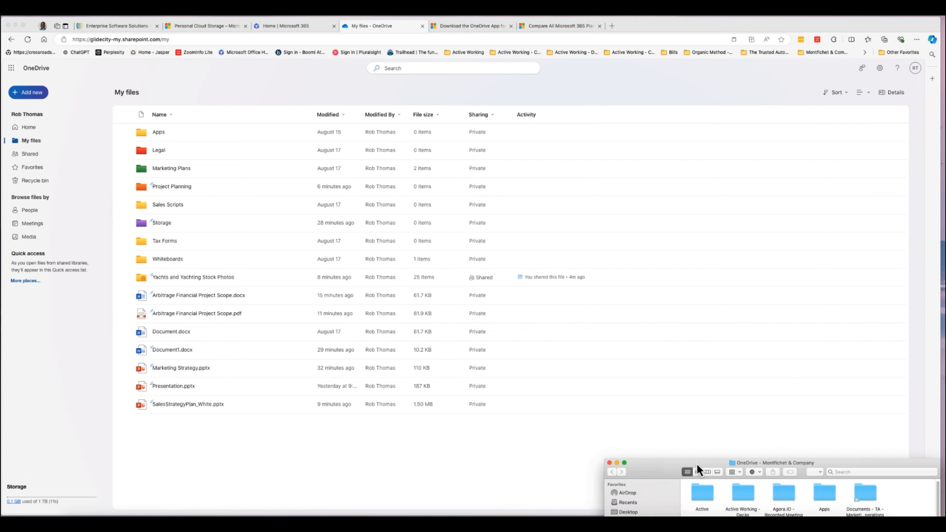
left_click_drag(698, 464, 647, 59)
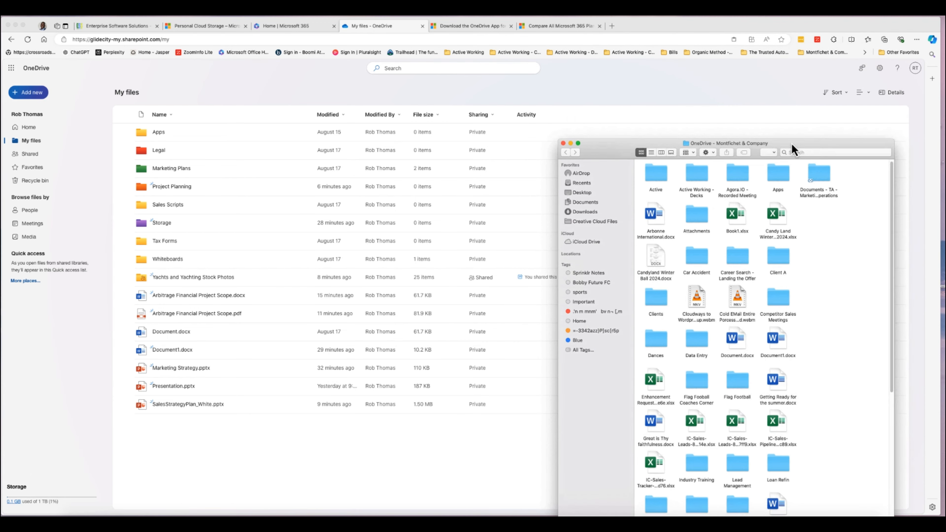
left_click(914, 70)
left_click(916, 71)
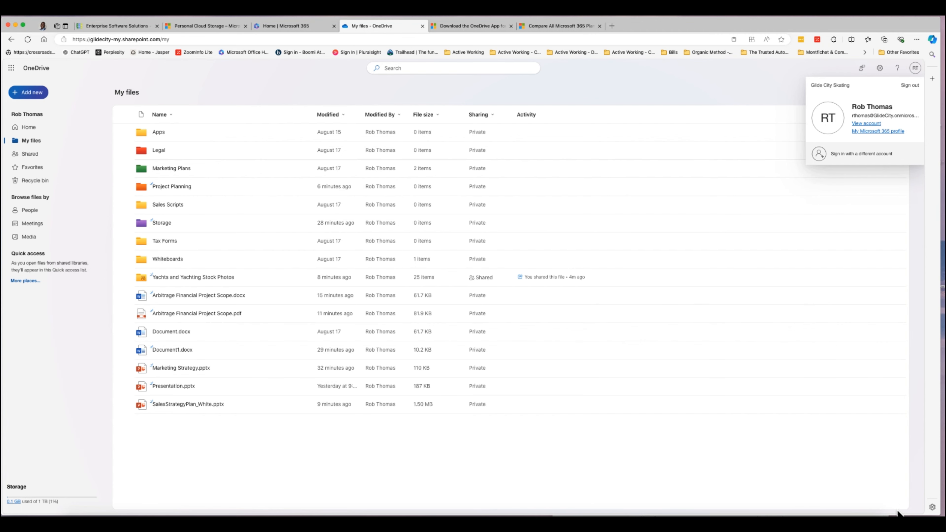
left_click(819, 517)
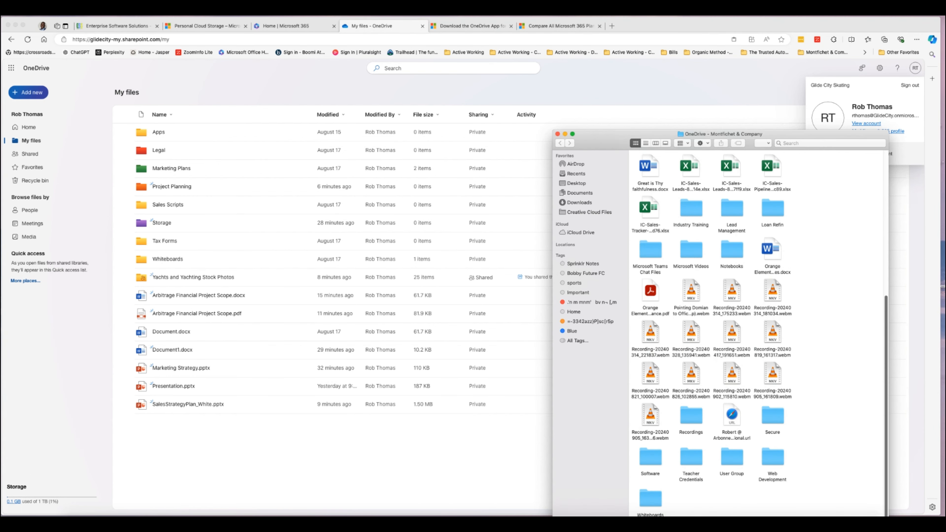
left_click_drag(753, 133, 728, 109)
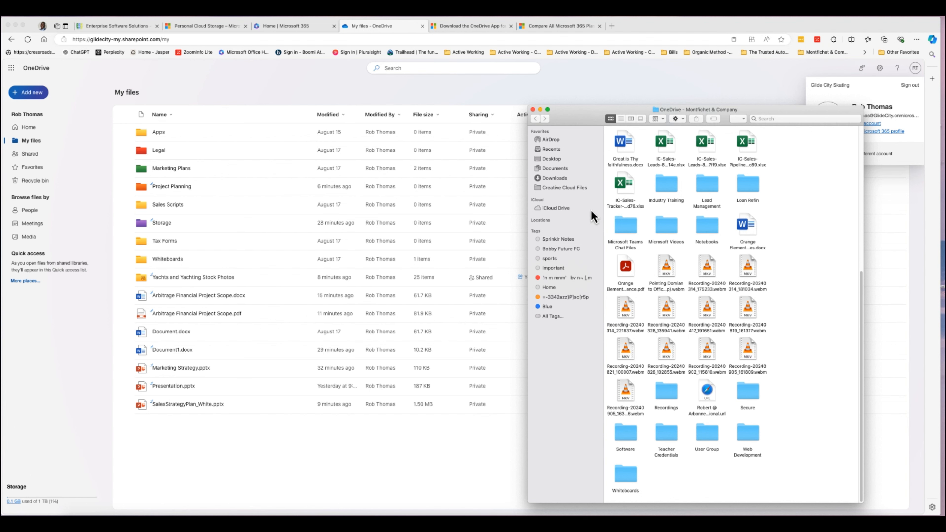
Minimize the Finder window and return to the OneDrive Personal Cloud Storage page.
left_click(540, 110)
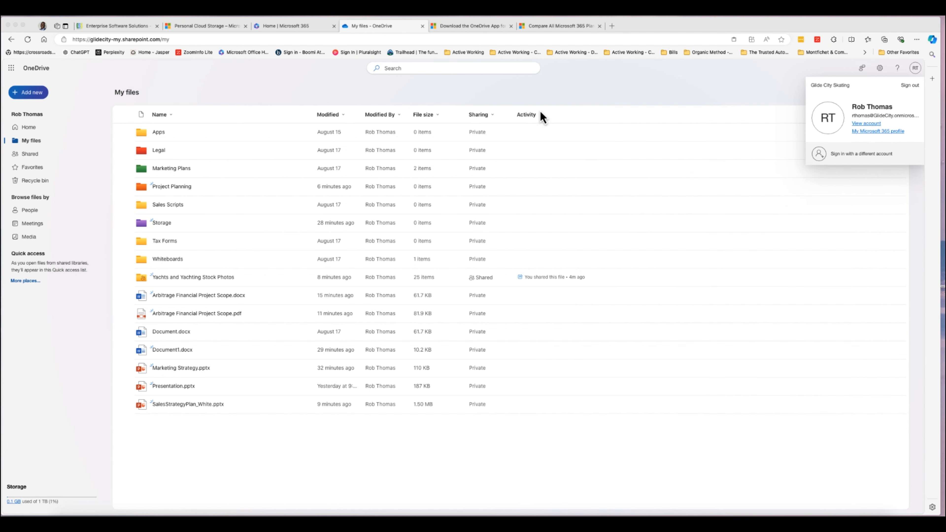
left_click(473, 27)
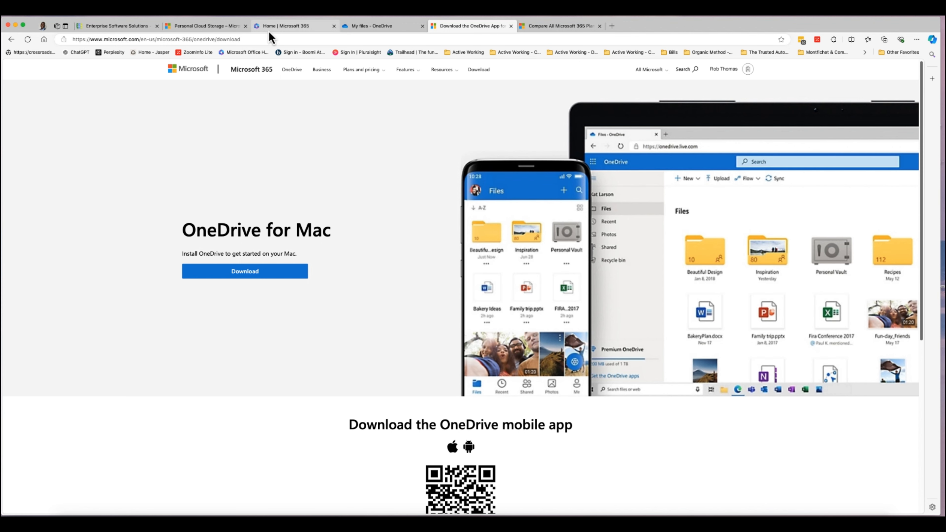
left_click(224, 28)
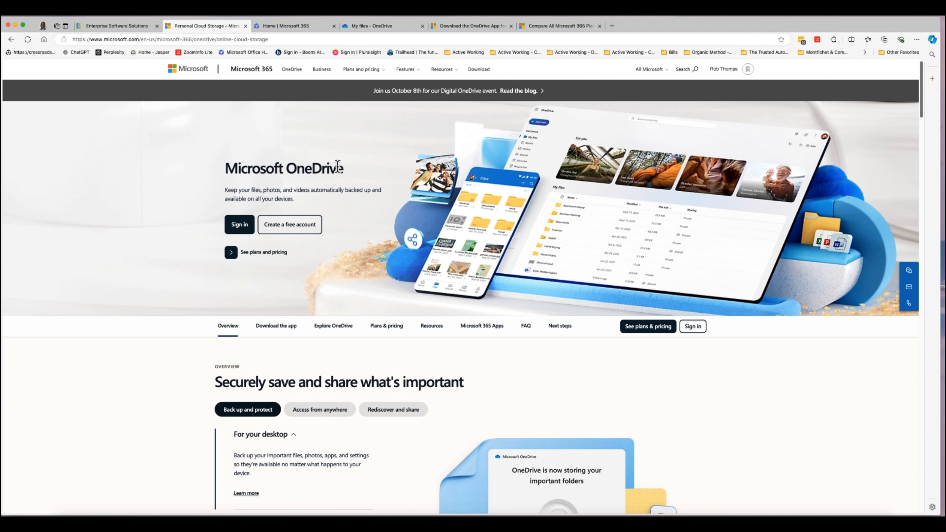